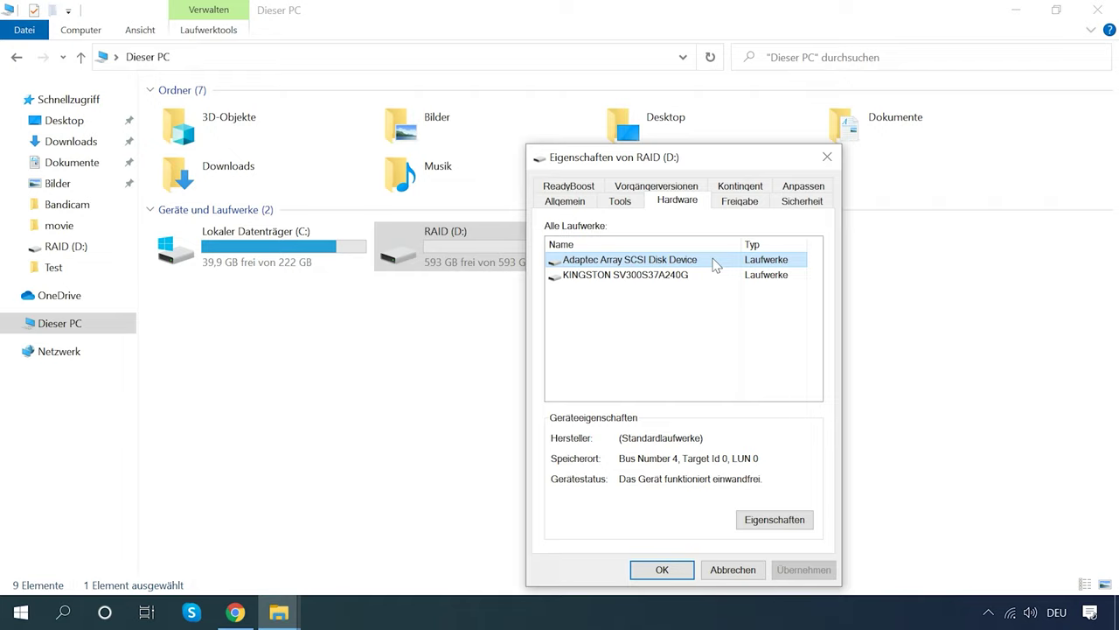
# Close the RAID (D:) properties and look through the video files in the drive's movie folder
pyautogui.click(827, 157)
pyautogui.doubleClick(503, 266)
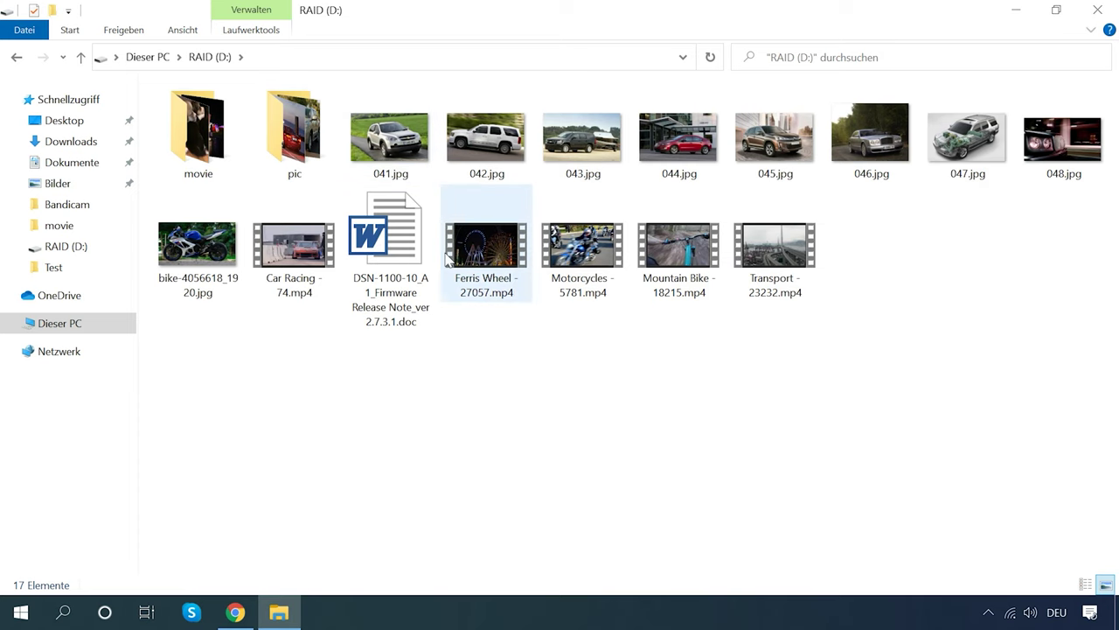
pyautogui.doubleClick(196, 175)
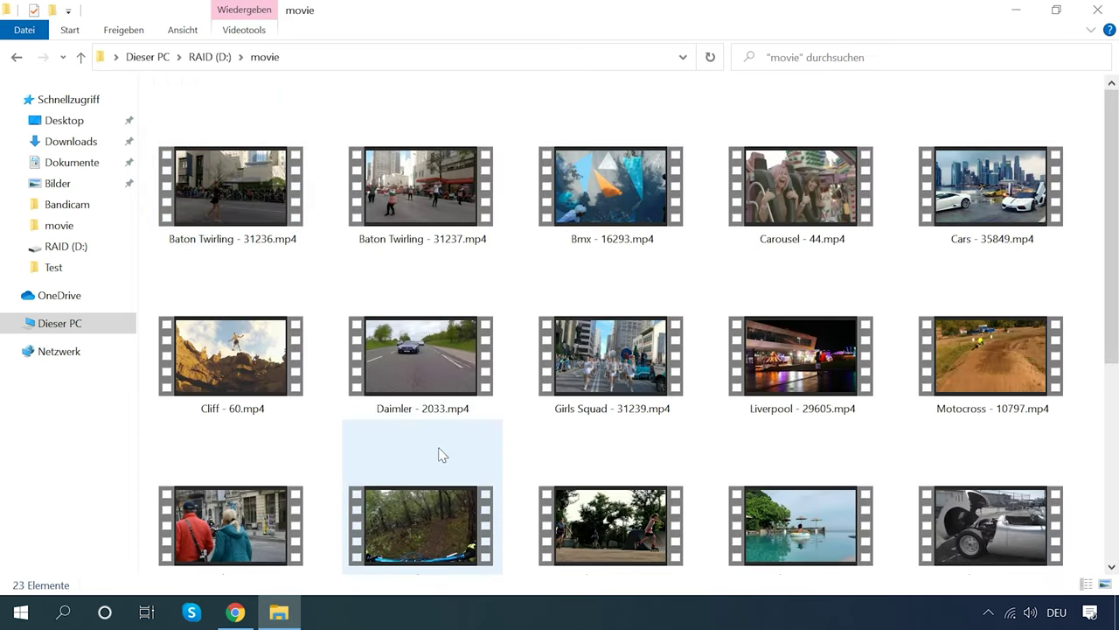
pyautogui.scroll(-4, 499, 458)
pyautogui.scroll(4, 499, 458)
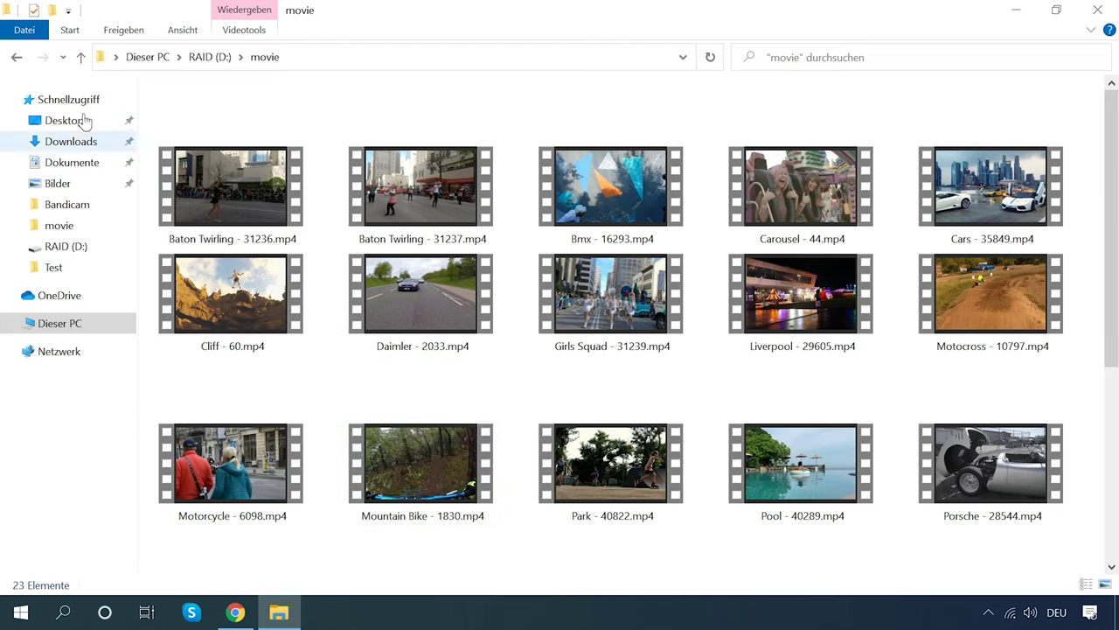
# Look through the images in the pic folder on RAID (D:) and return to the drive's root
pyautogui.click(80, 58)
pyautogui.doubleClick(302, 132)
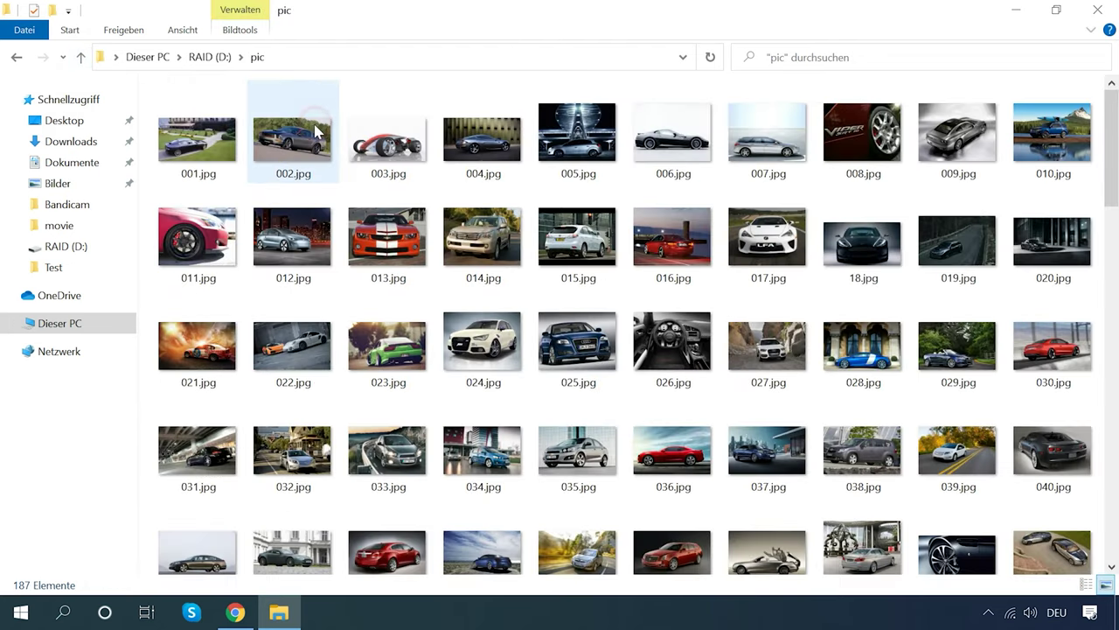
pyautogui.scroll(-15, 372, 284)
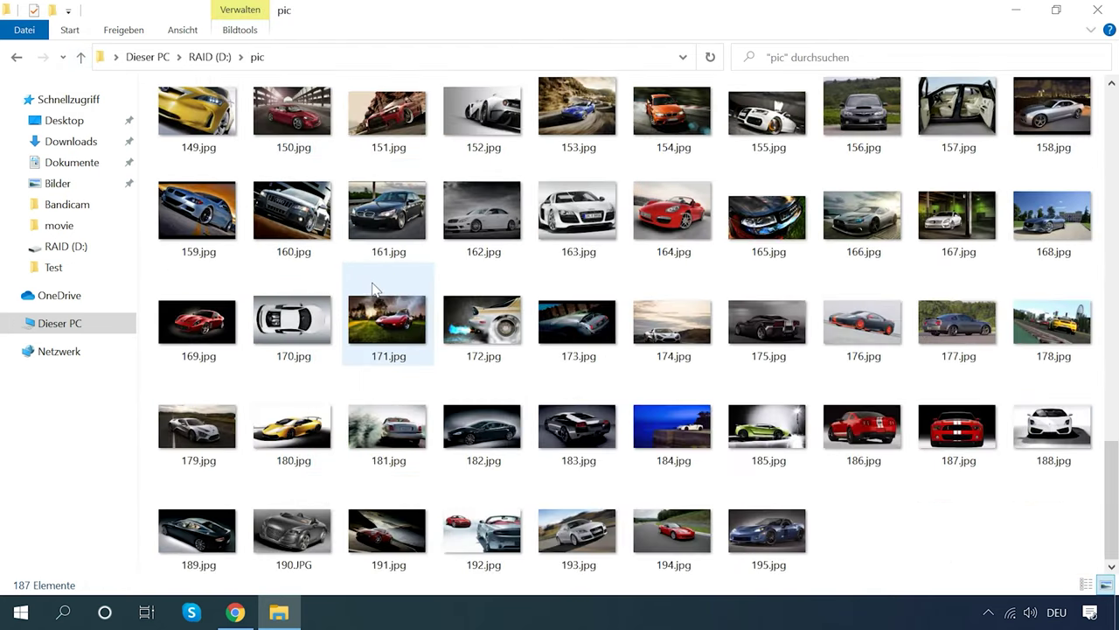
pyautogui.scroll(15, 371, 289)
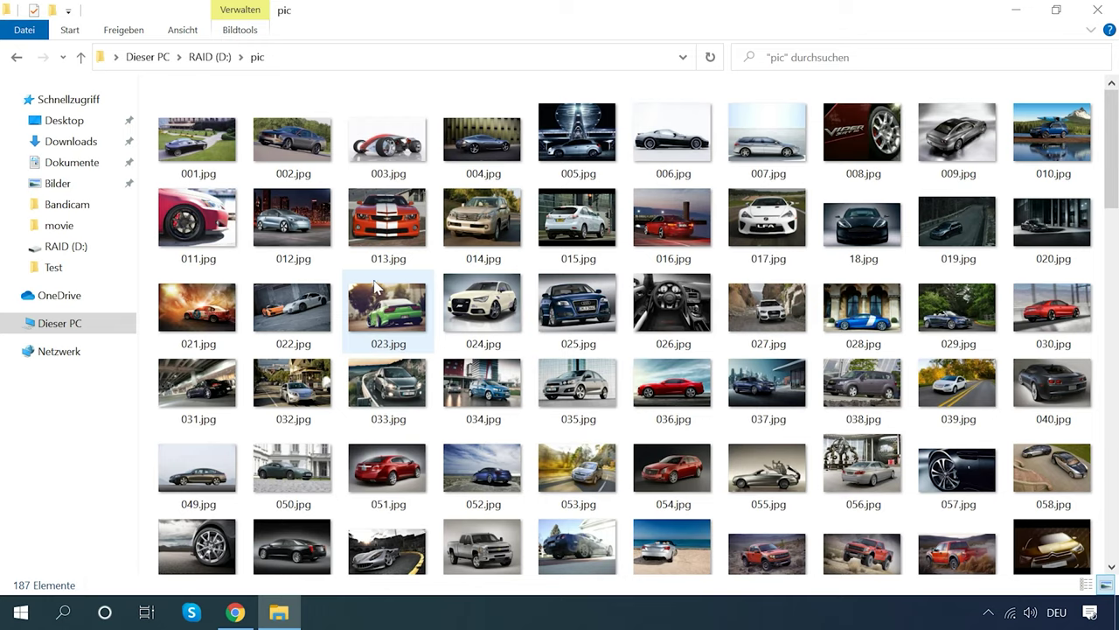
pyautogui.click(80, 58)
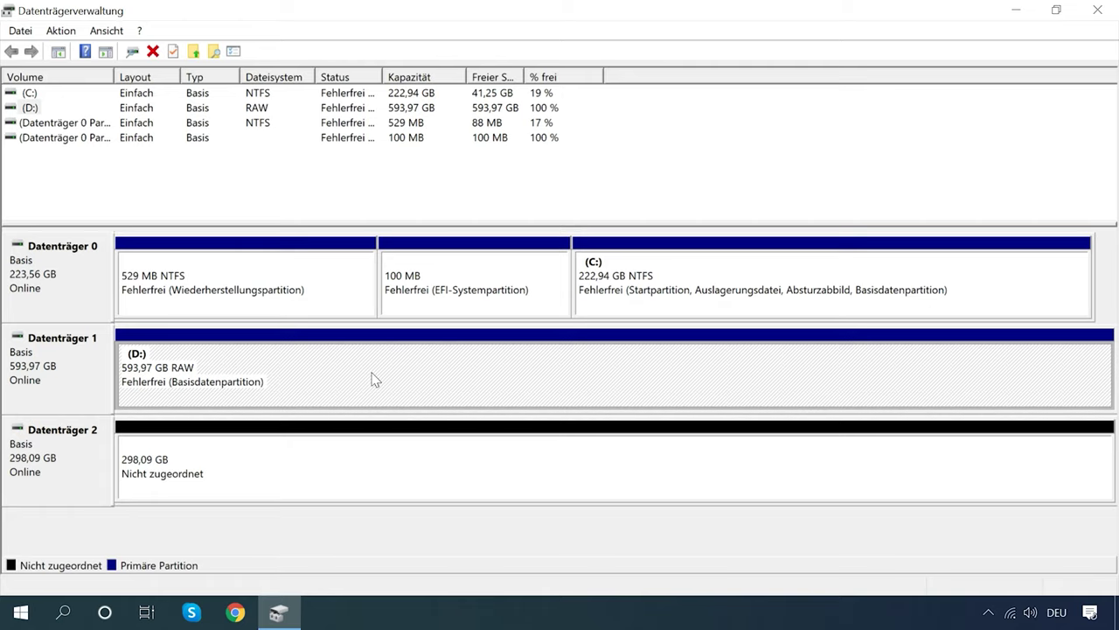
# Switch to File Explorer, try to open Lokaler Datenträger (D:) from Dieser PC, and decline formatting it
pyautogui.press('super+e')
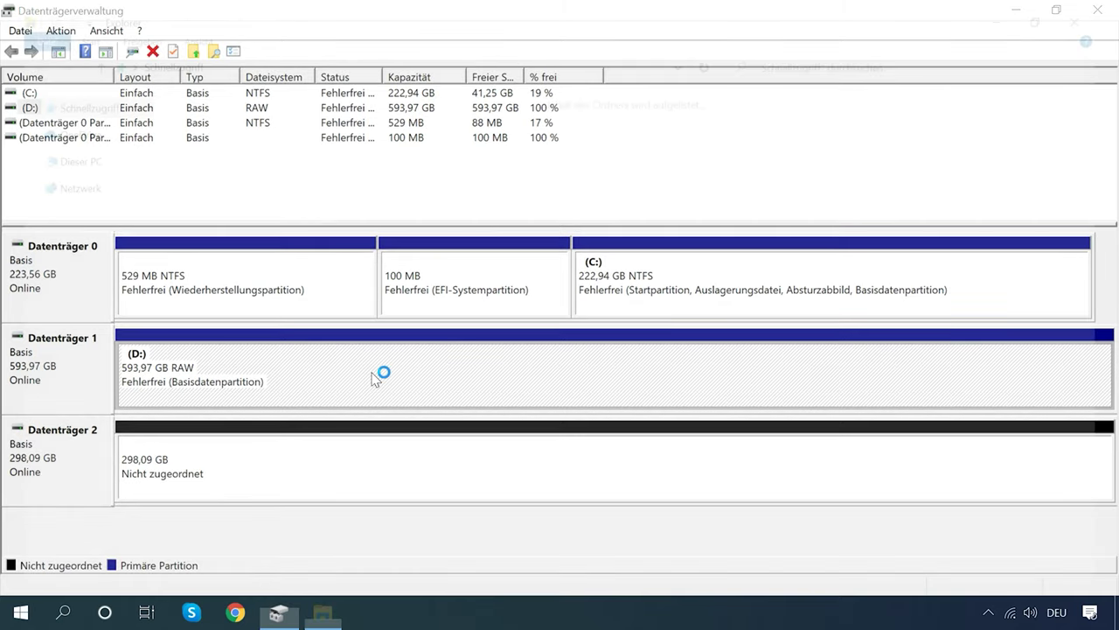
pyautogui.click(70, 322)
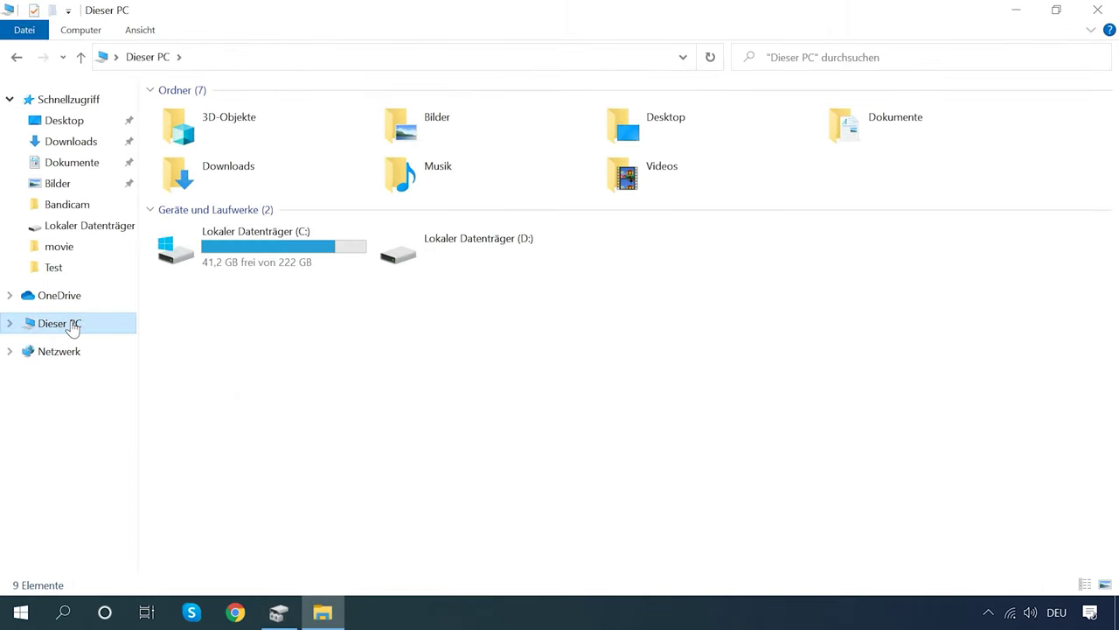
pyautogui.click(458, 257)
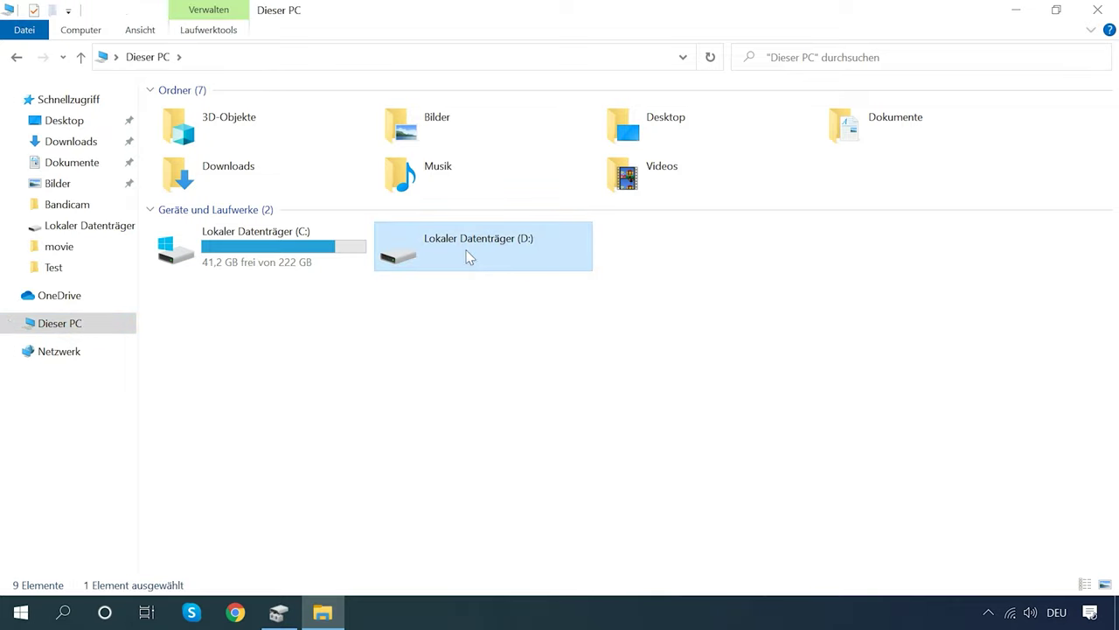
pyautogui.doubleClick(532, 250)
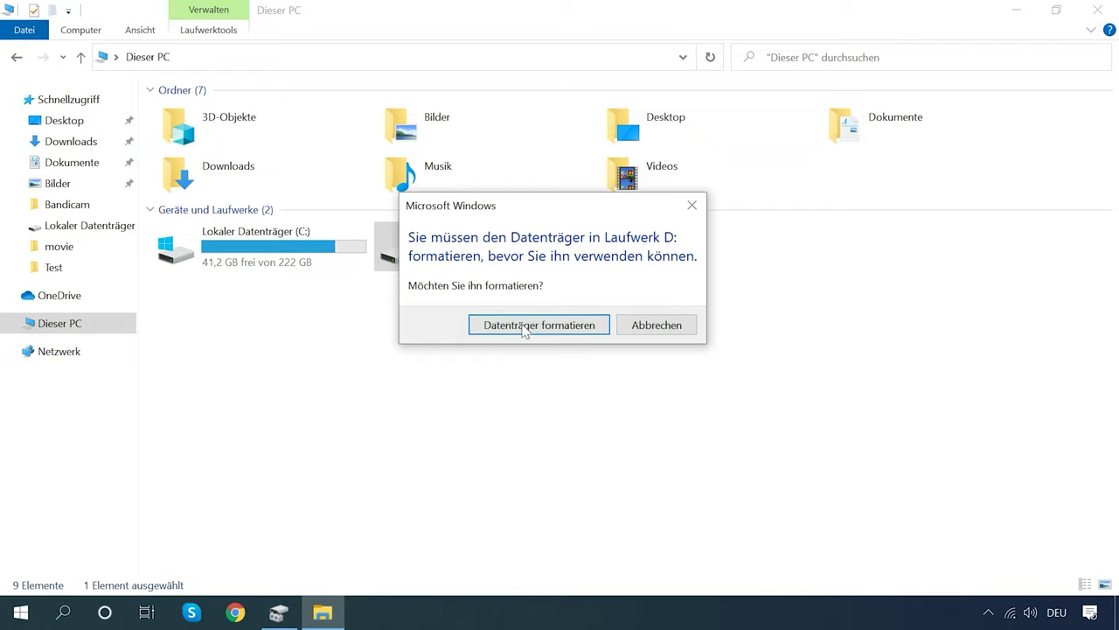
pyautogui.click(658, 325)
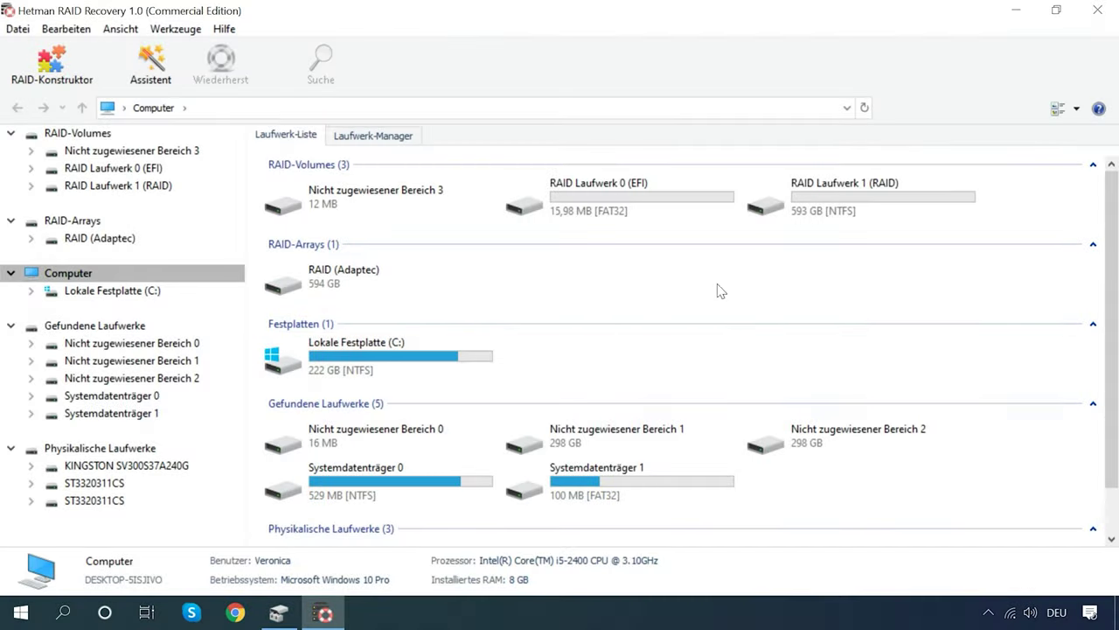
# Switch to Hetman RAID Recovery and run a quick scan of RAID Laufwerk 1 (RAID) in the Adaptec RAID 0 array
pyautogui.moveTo(650, 220)
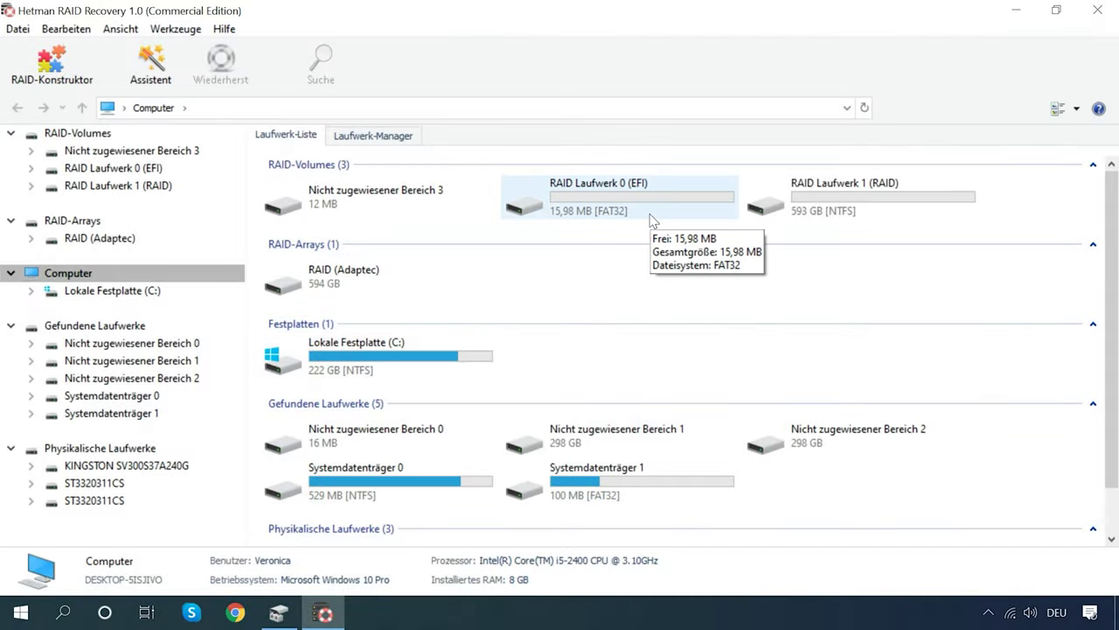
pyautogui.click(377, 138)
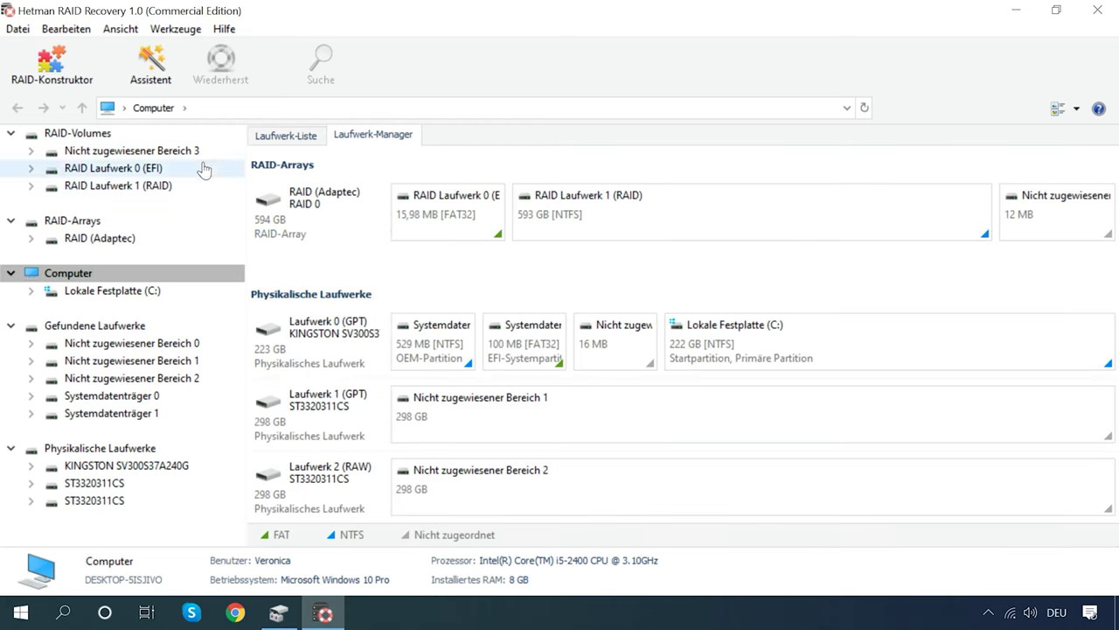
pyautogui.click(298, 199)
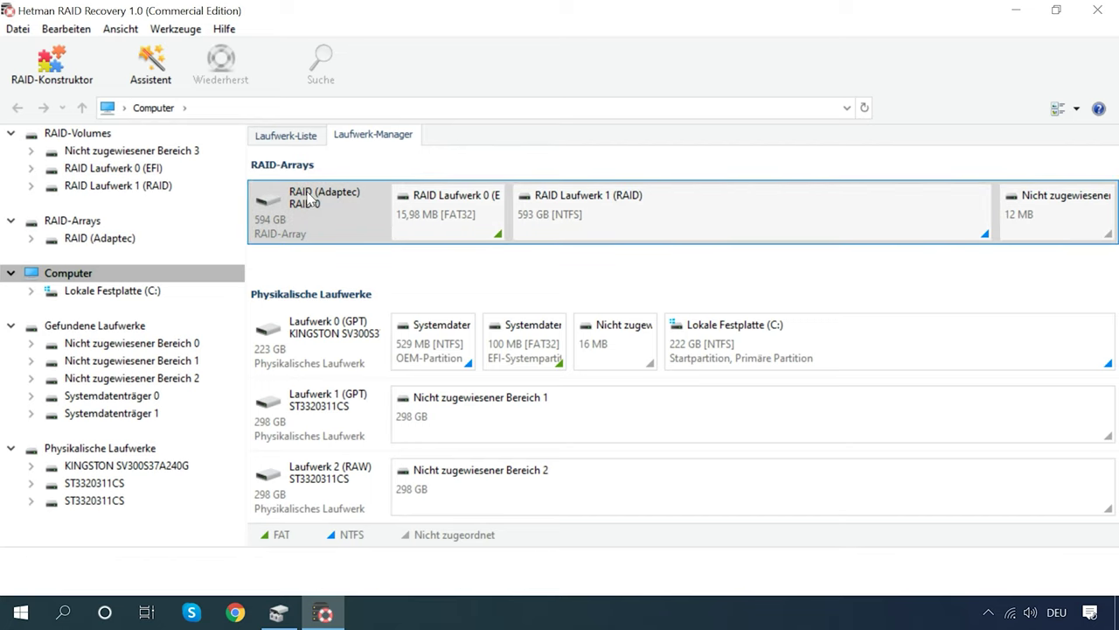
pyautogui.rightClick(592, 215)
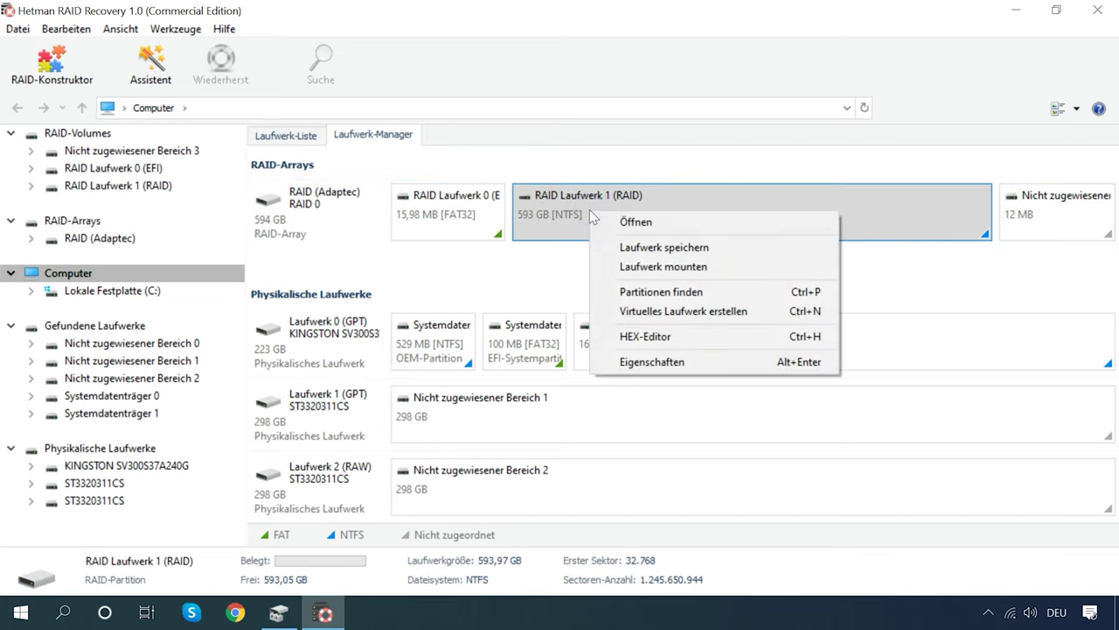
pyautogui.click(690, 226)
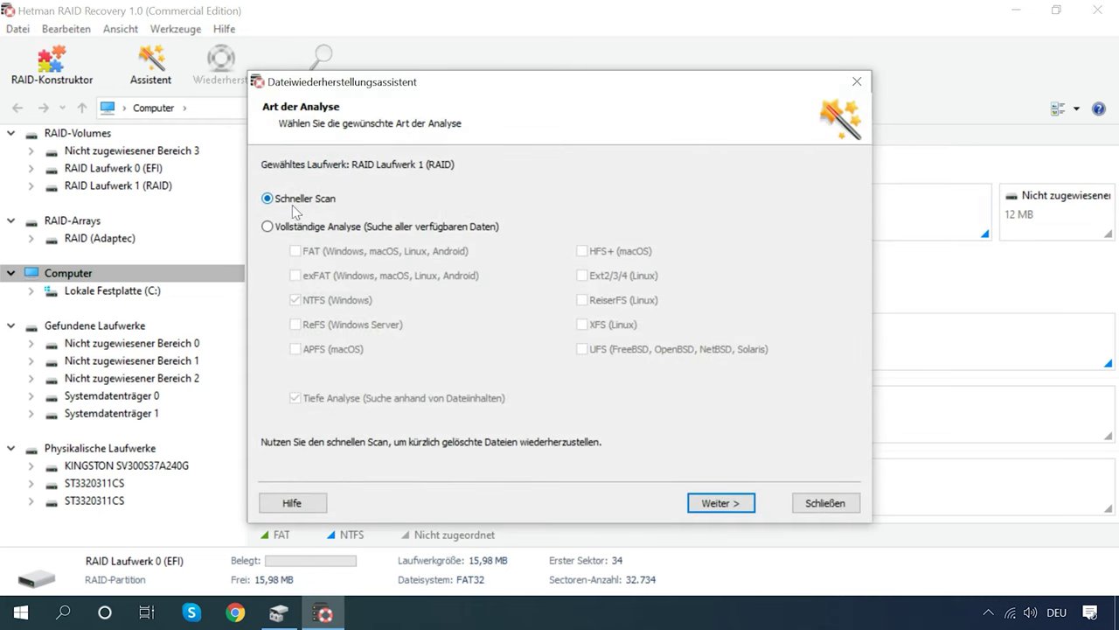
pyautogui.click(723, 501)
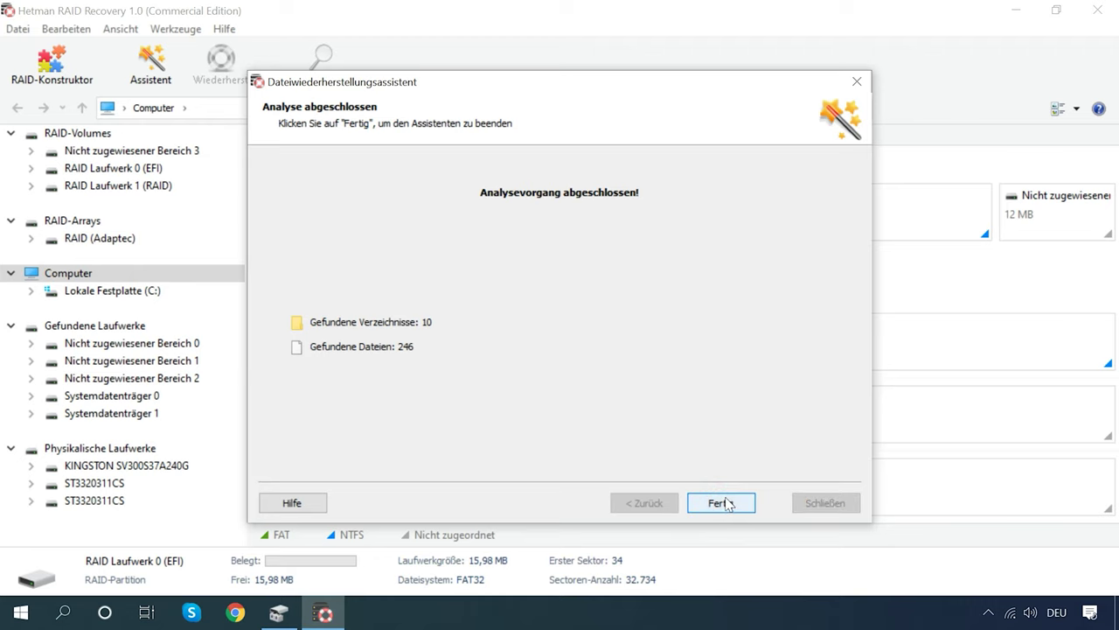
pyautogui.click(723, 502)
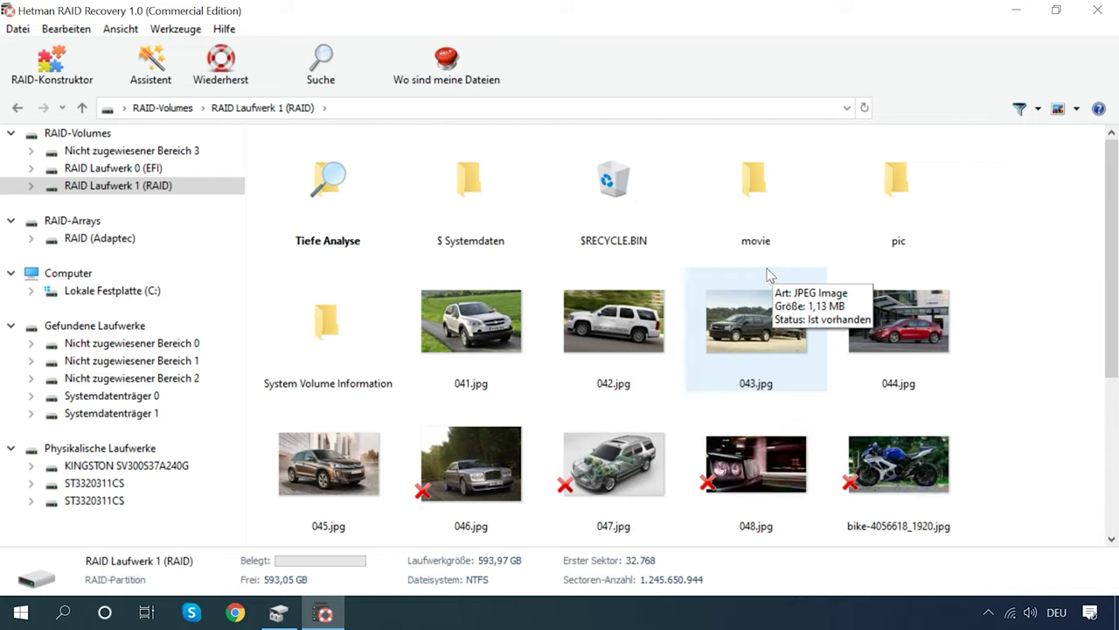
# Reanalyse RAID Laufwerk 1 (RAID) with a full analysis for NTFS, including deep analysis
pyautogui.rightClick(114, 188)
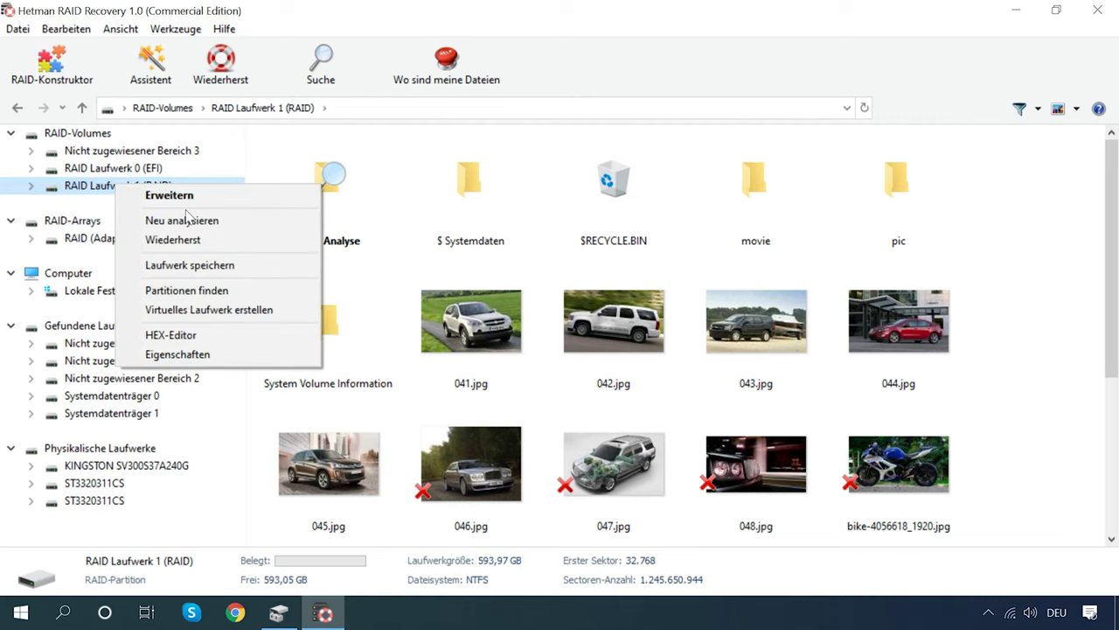
pyautogui.click(202, 220)
pyautogui.click(319, 226)
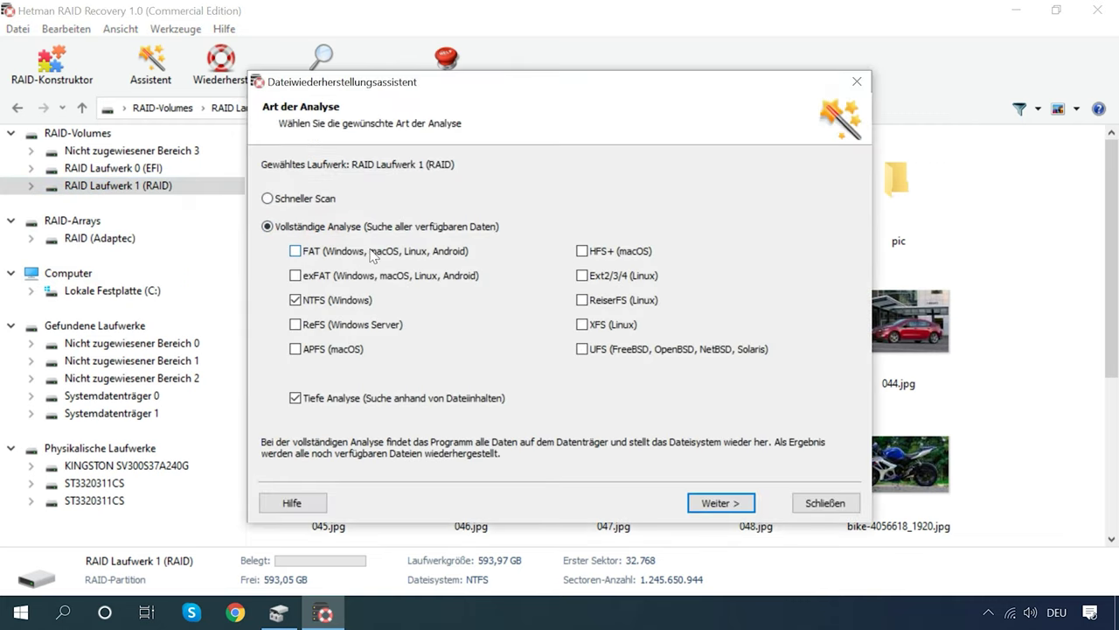
pyautogui.click(715, 506)
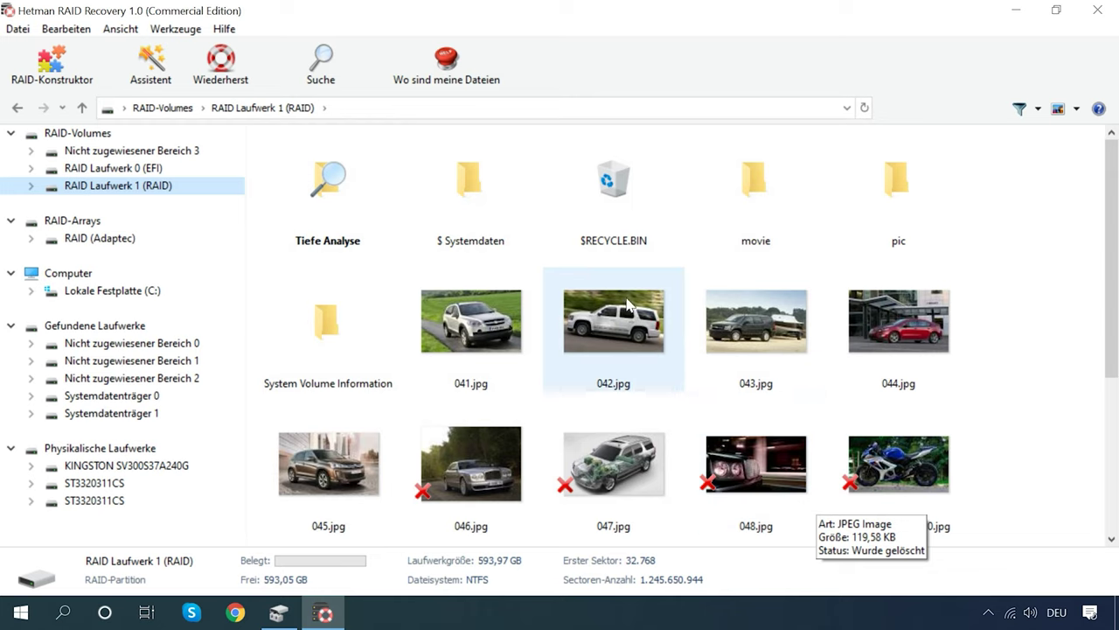
# Look through the found files in the root of RAID Laufwerk 1 and in its movie and pic folders
pyautogui.scroll(-3, 682, 398)
pyautogui.scroll(3, 682, 398)
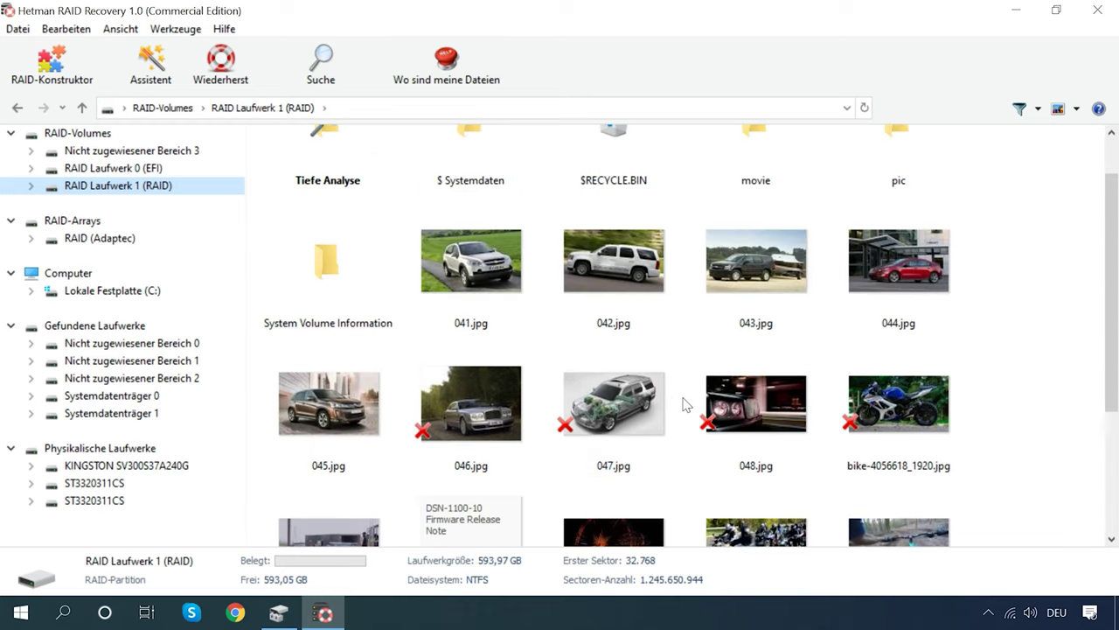
pyautogui.scroll(1, 542, 385)
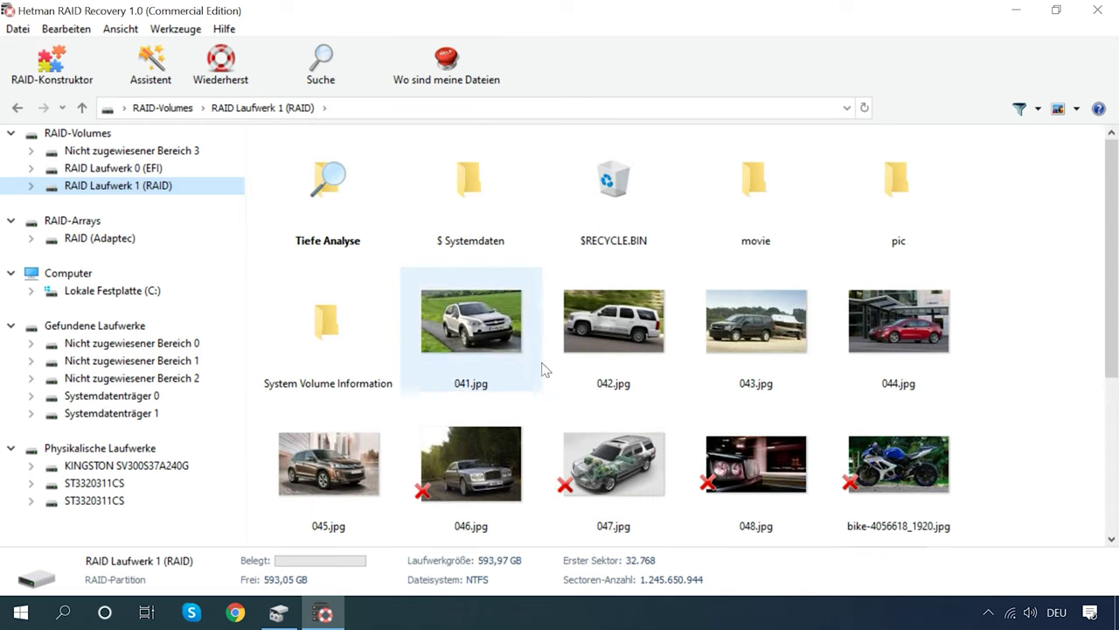
pyautogui.doubleClick(755, 183)
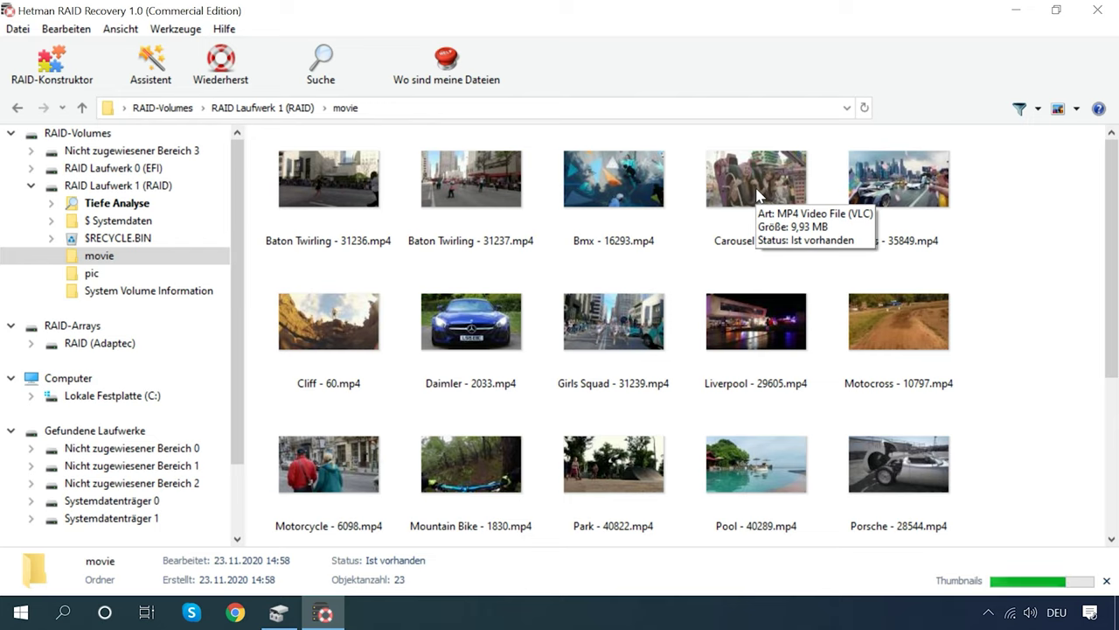
pyautogui.click(79, 108)
pyautogui.doubleClick(891, 185)
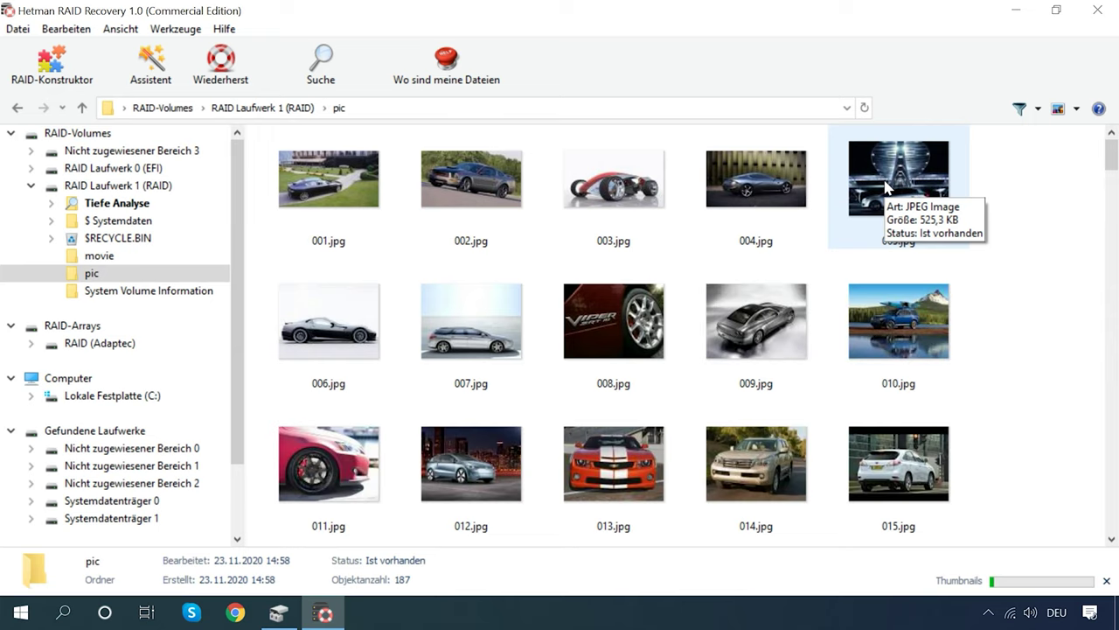
pyautogui.click(82, 107)
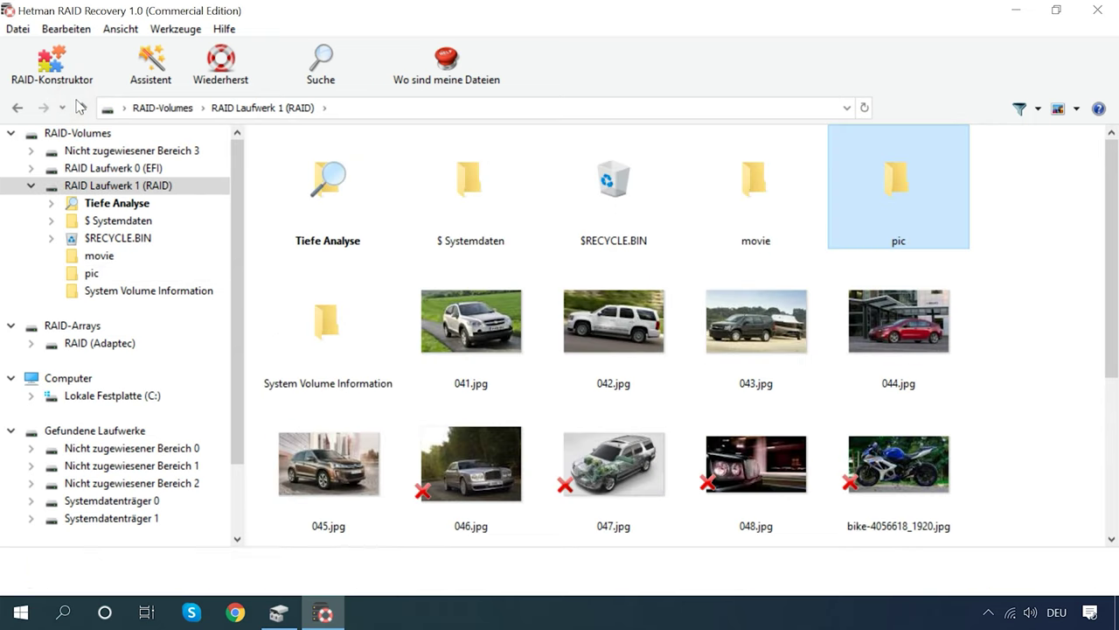
# Select the deleted image 047.jpg and turn on the file preview (Vorschau)
pyautogui.moveTo(385, 461); pyautogui.dragTo(625, 472)
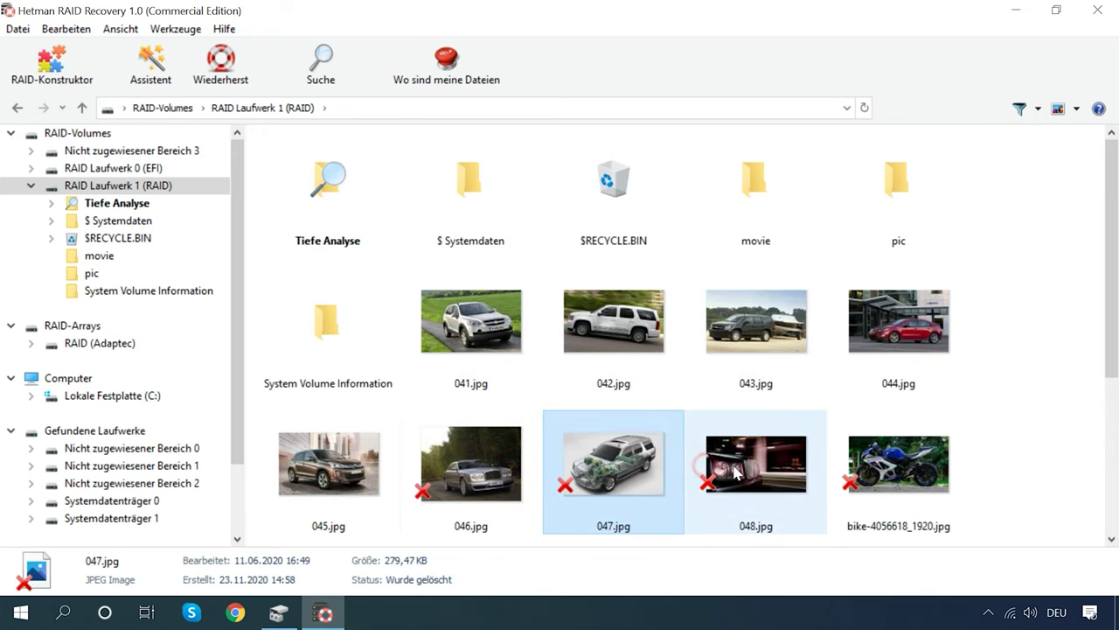
pyautogui.click(113, 32)
pyautogui.moveTo(155, 48)
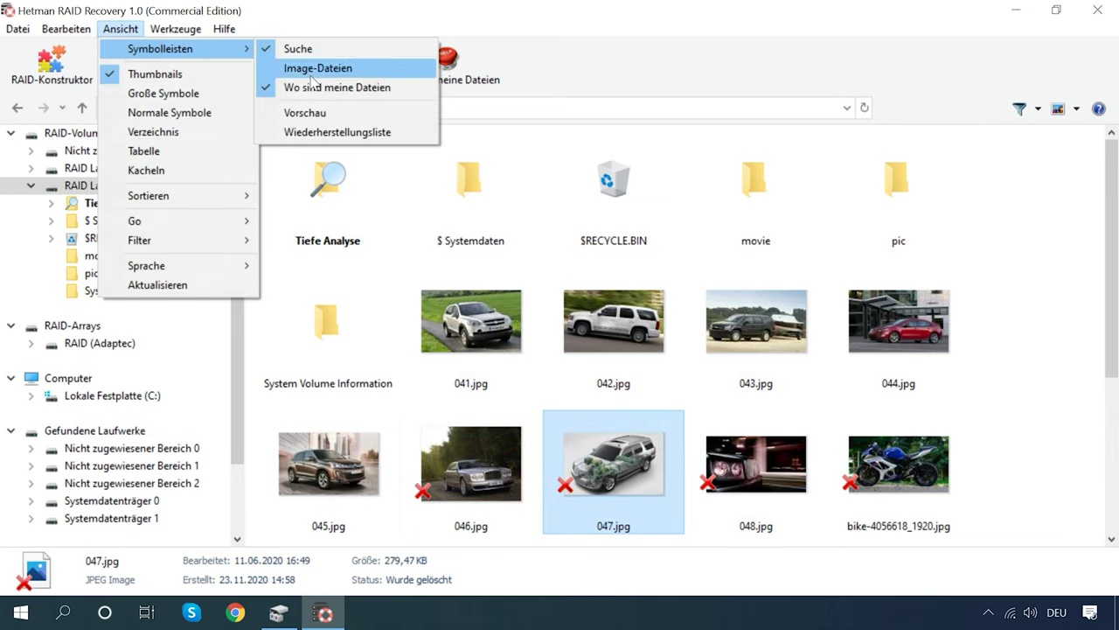
pyautogui.click(337, 116)
# Preview the deleted files 046.jpg and bike-4056618_1920.jpg, play part of Car Racing - 74.mp4, and return to 046.jpg
pyautogui.scroll(-2, 569, 350)
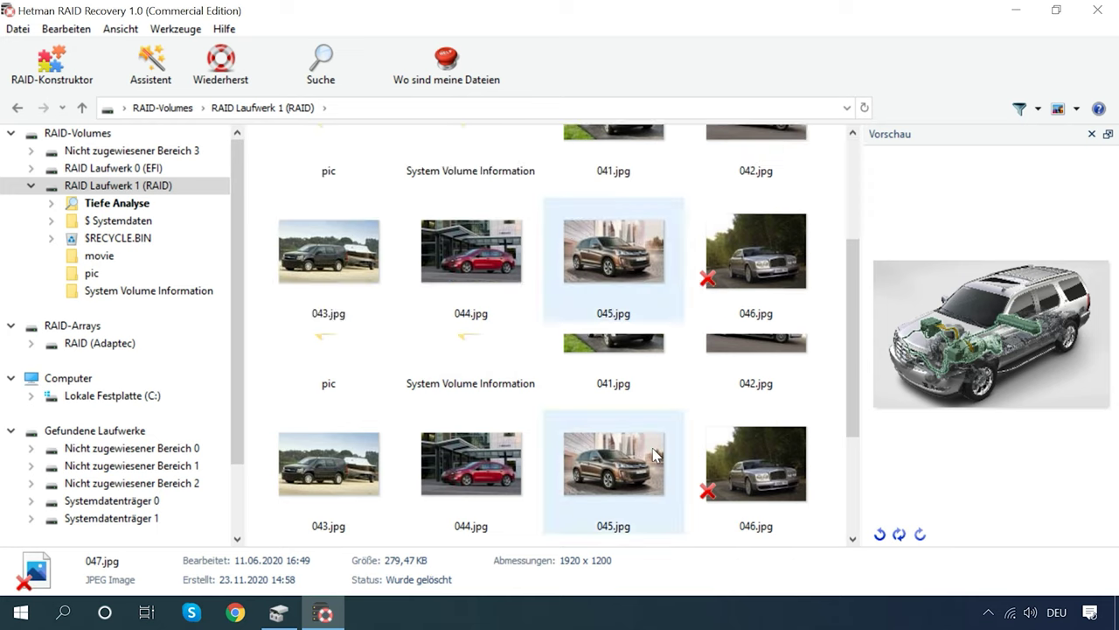
pyautogui.click(756, 259)
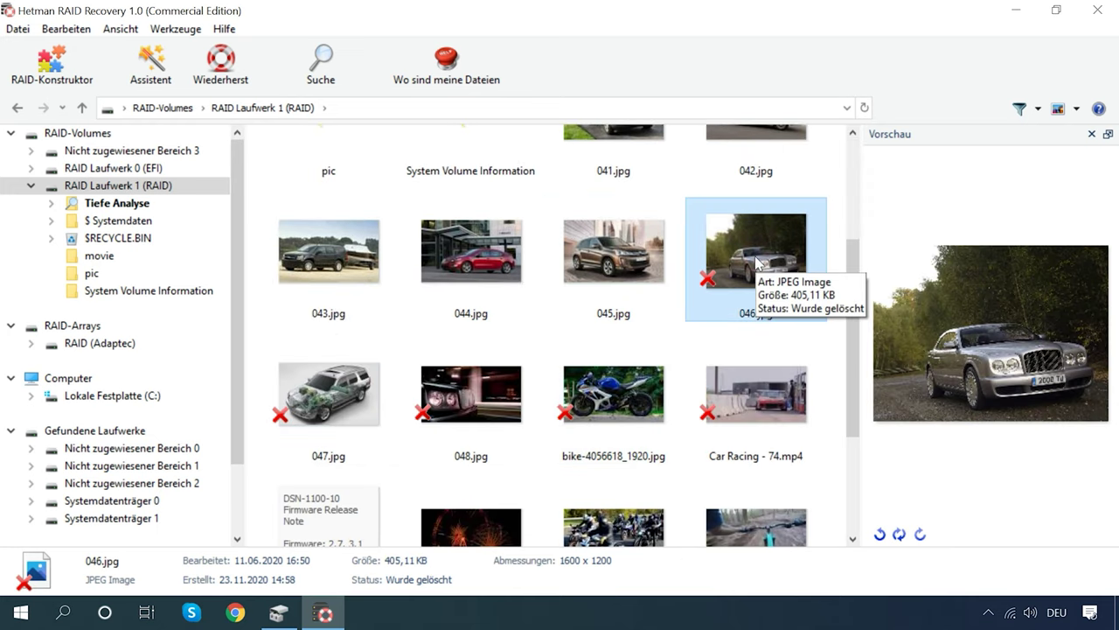
pyautogui.click(642, 393)
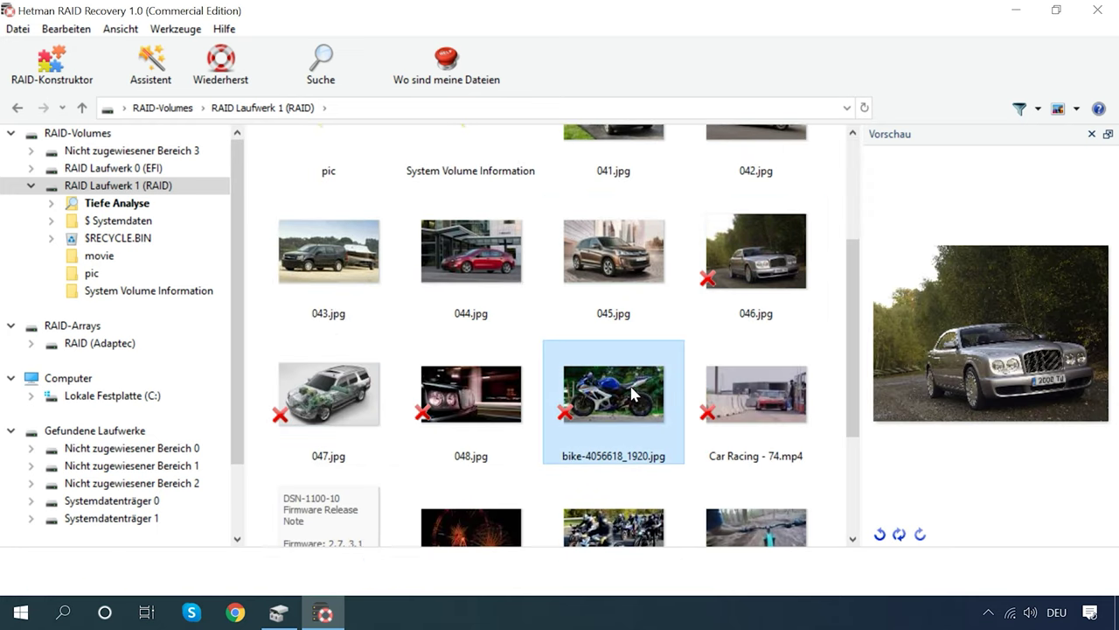
pyautogui.click(752, 405)
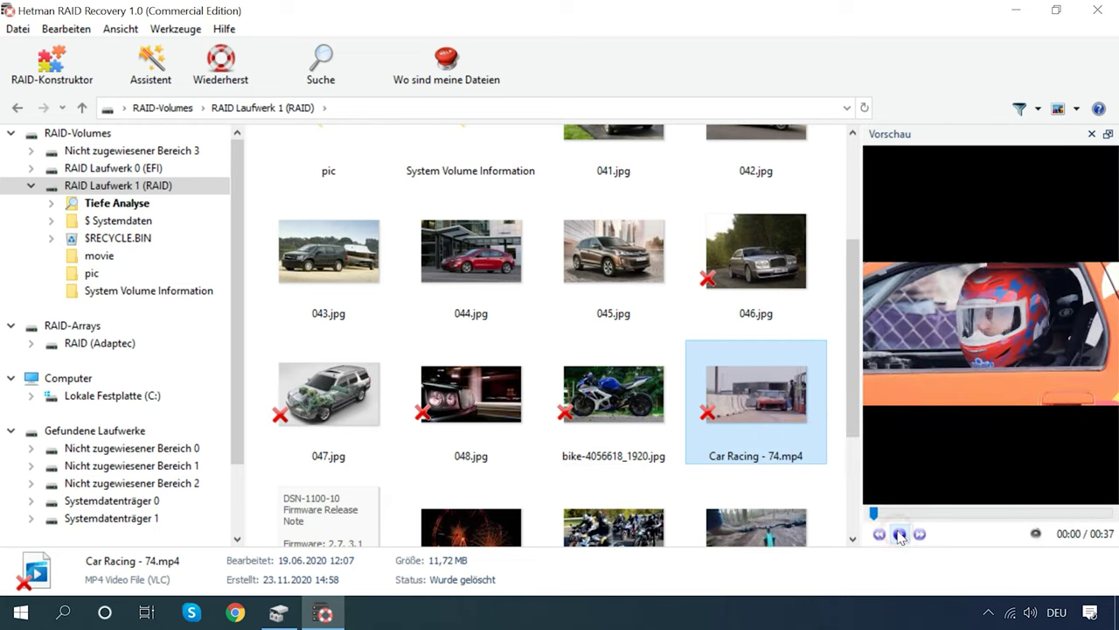
pyautogui.click(919, 514)
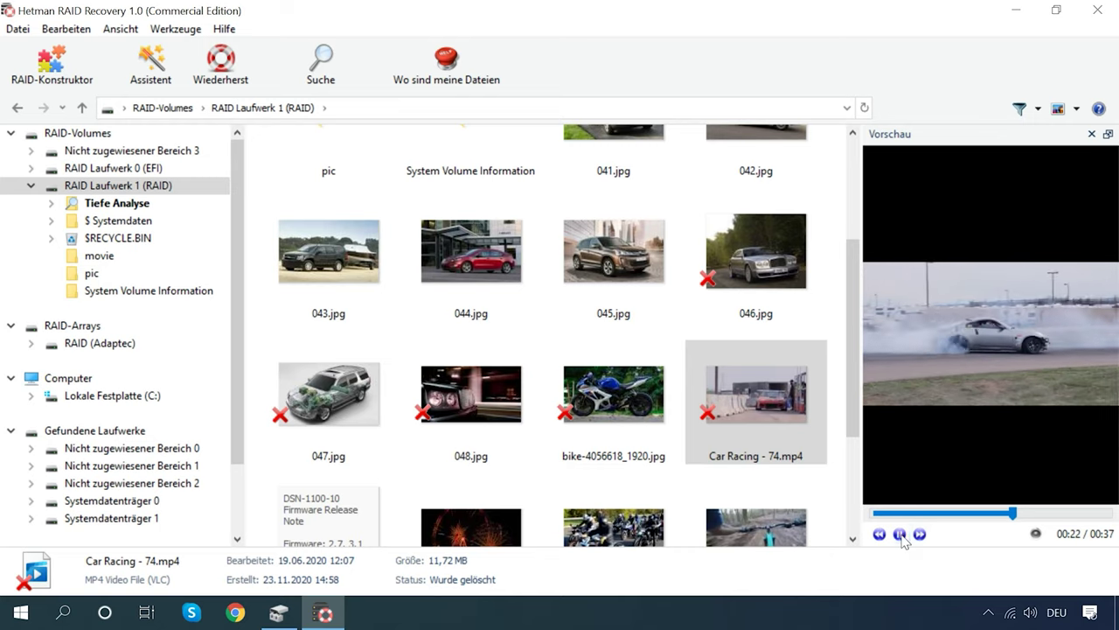
pyautogui.click(757, 275)
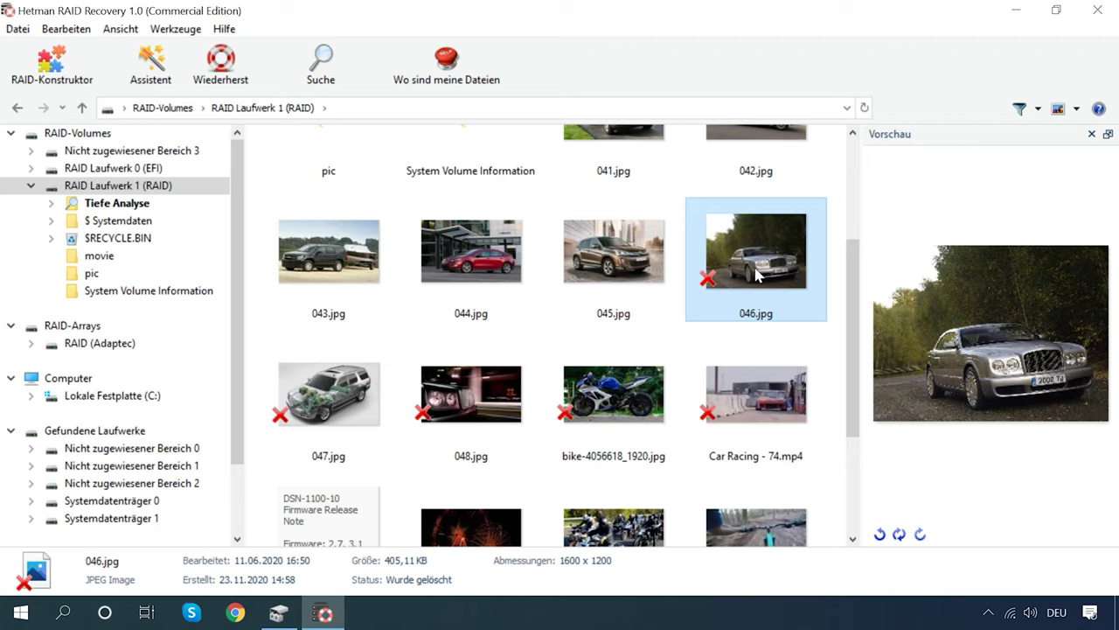
# Select the deleted files from 046.jpg through Car Racing - 74.mp4 and start recovering them with Speichern auf der Festplatte
pyautogui.hotkey('shift', 'Right')
pyautogui.hotkey('shift', 'Right')
pyautogui.hotkey('shift', 'Right')
pyautogui.hotkey('shift', 'Right')
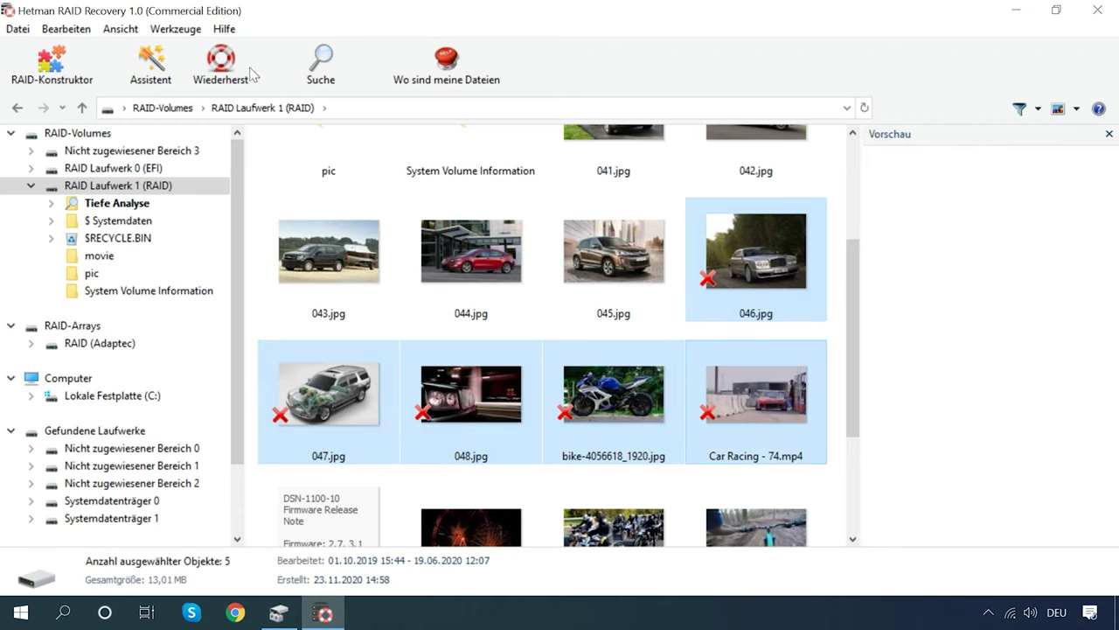
pyautogui.click(233, 67)
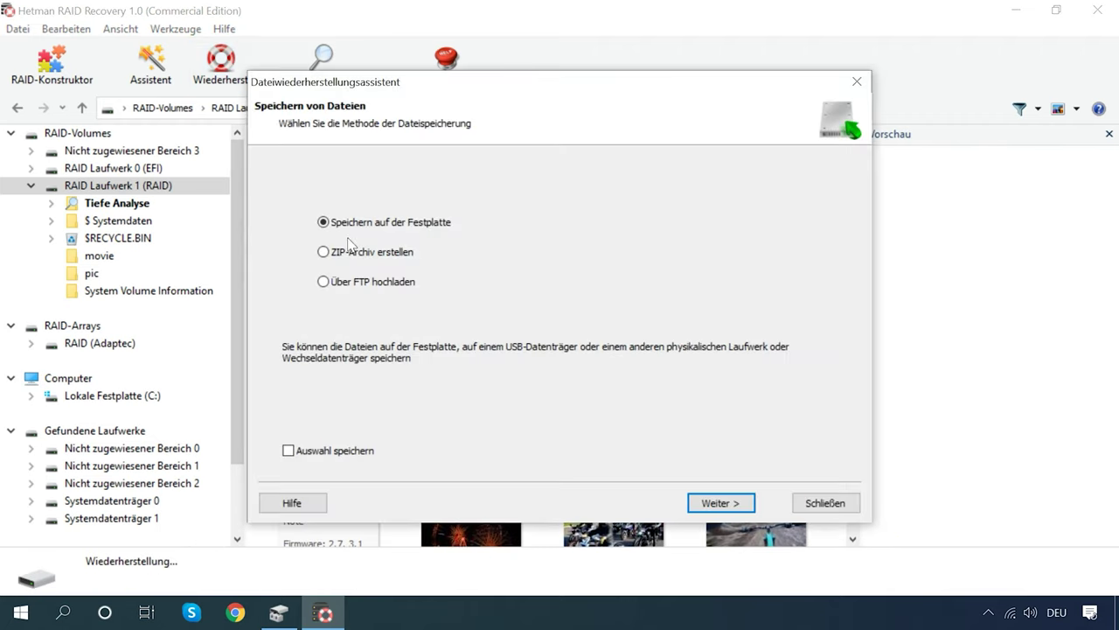
pyautogui.click(698, 501)
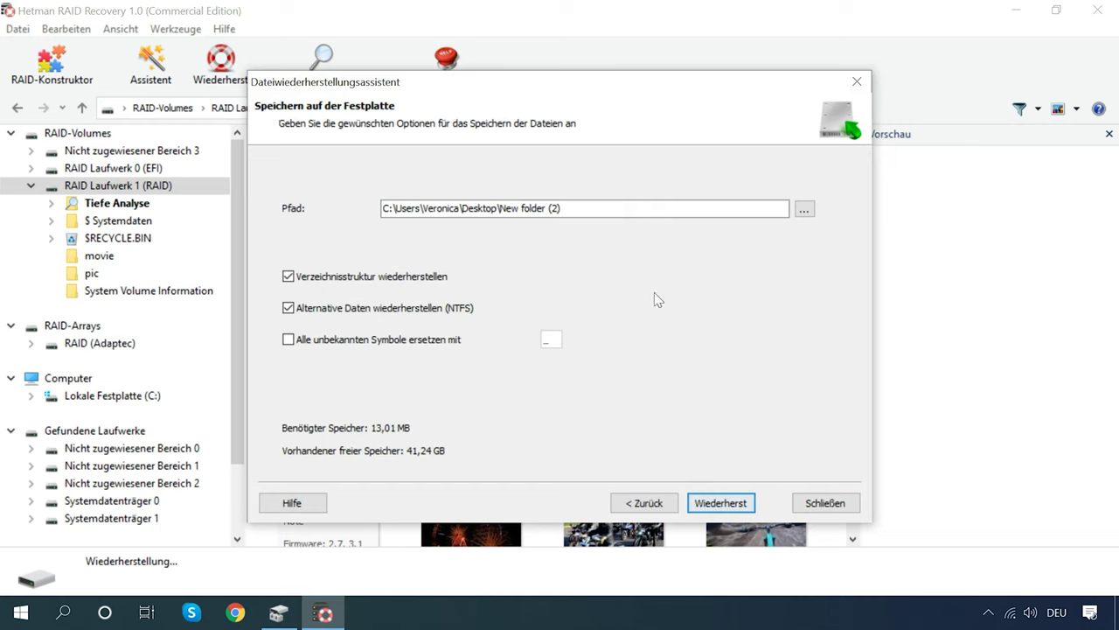
# Create the folder Neuer Ordner on the desktop as the destination and recover the selected files into it
pyautogui.click(804, 209)
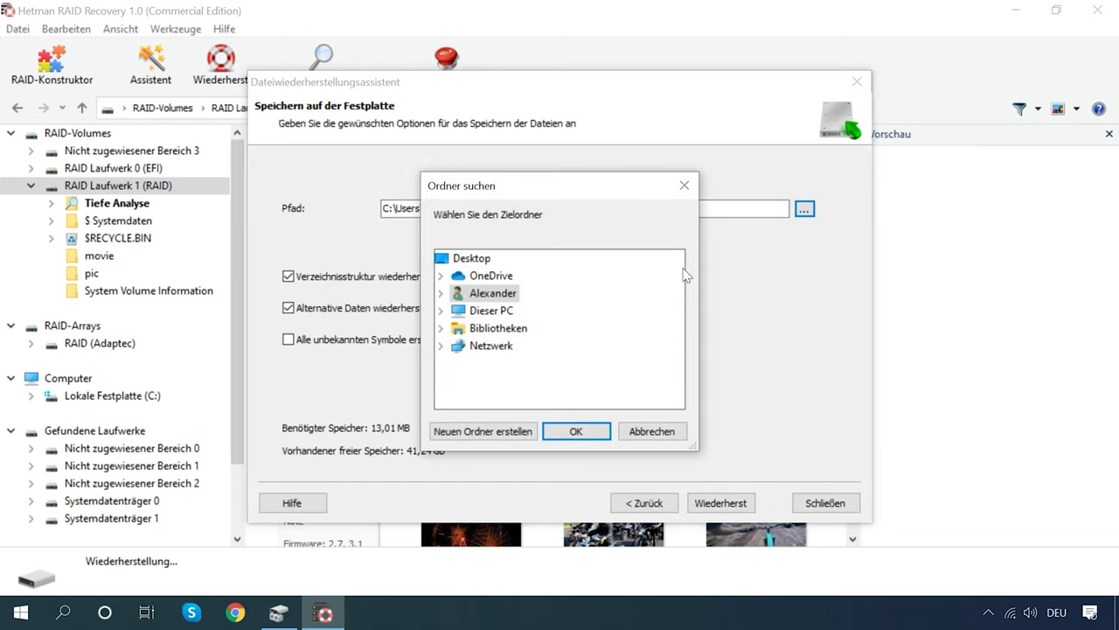
pyautogui.click(483, 263)
pyautogui.click(483, 431)
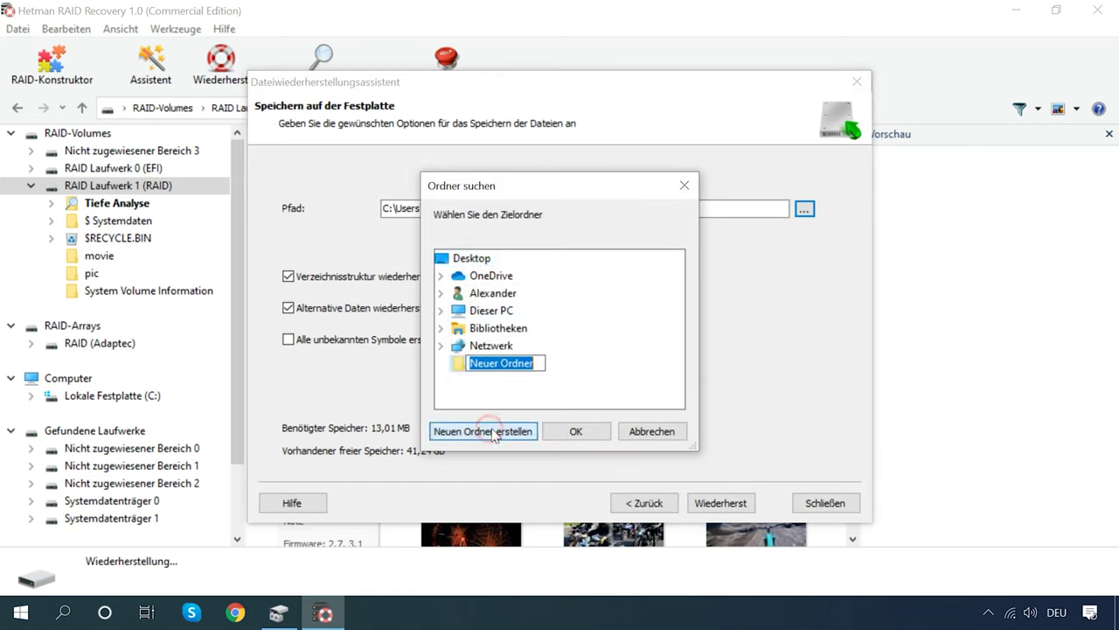
pyautogui.click(461, 367)
pyautogui.click(573, 430)
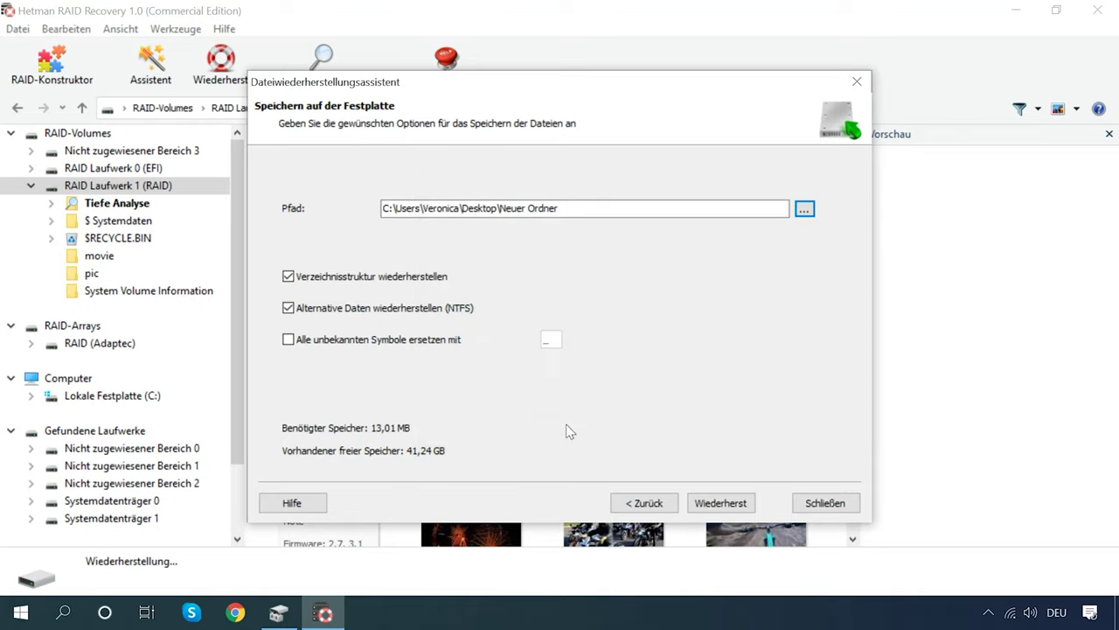
pyautogui.click(719, 501)
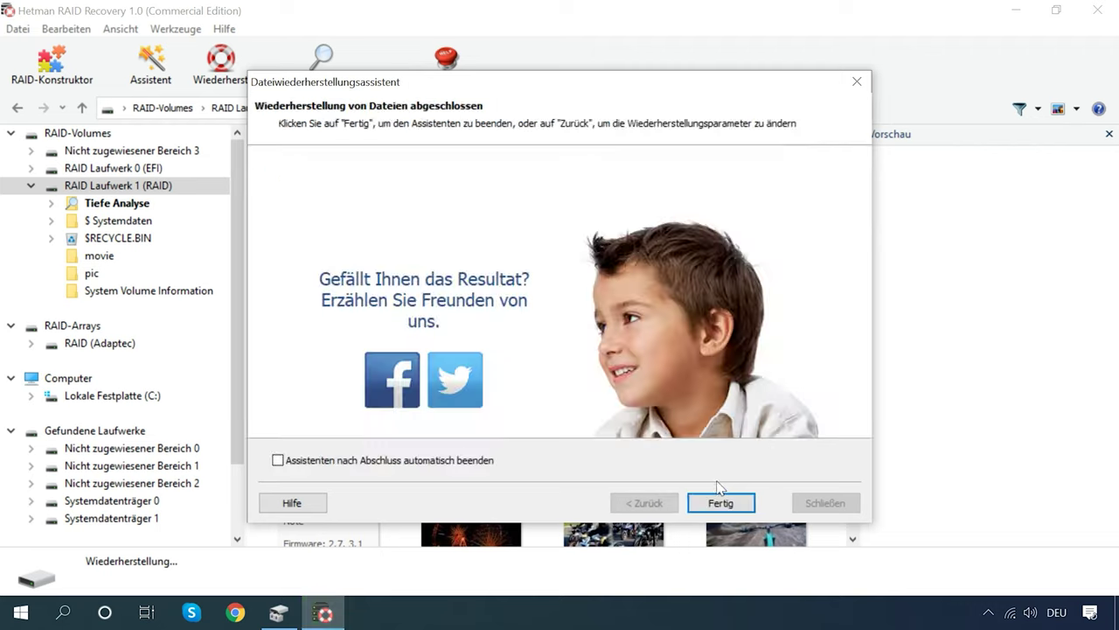
pyautogui.click(722, 503)
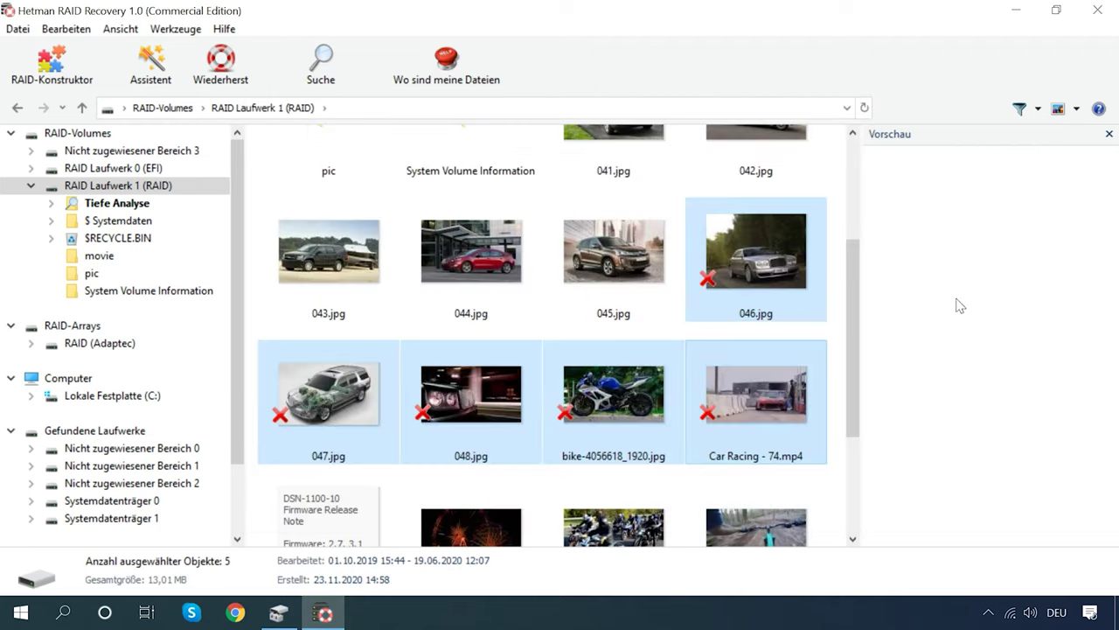
# Switch to the desktop and open Neuer Ordner to check the recovered files
pyautogui.click(1020, 11)
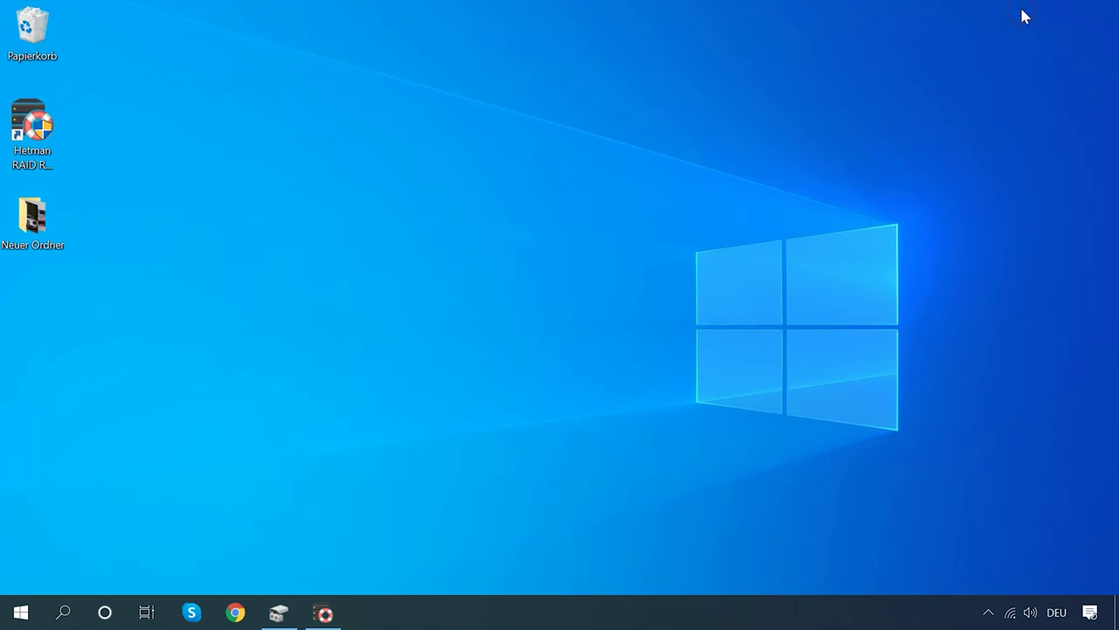
pyautogui.doubleClick(35, 219)
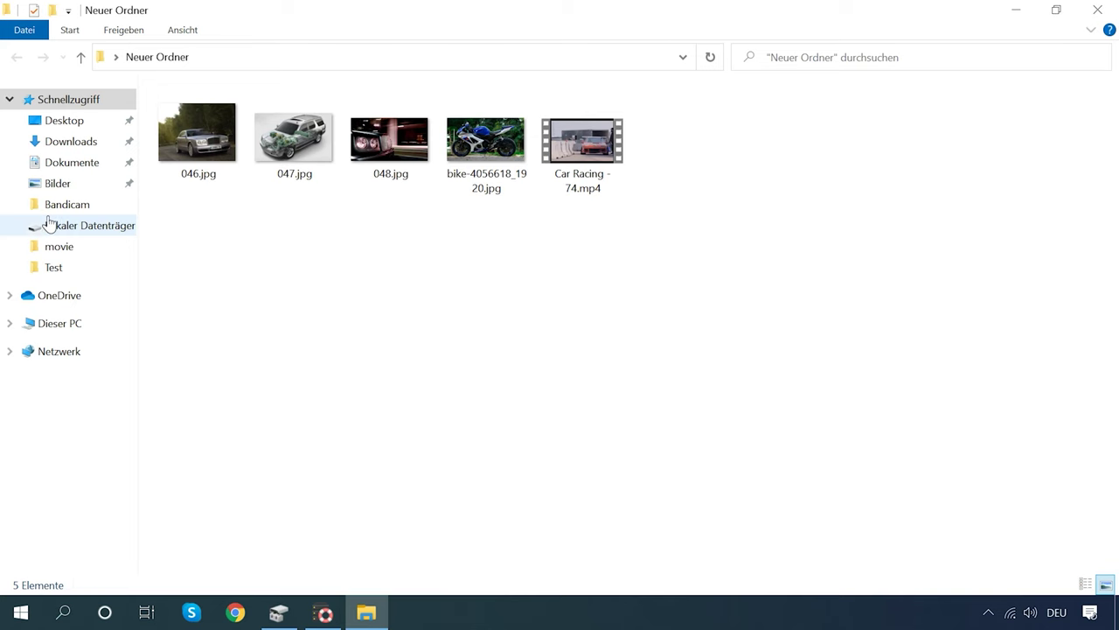
pyautogui.click(194, 37)
pyautogui.click(343, 53)
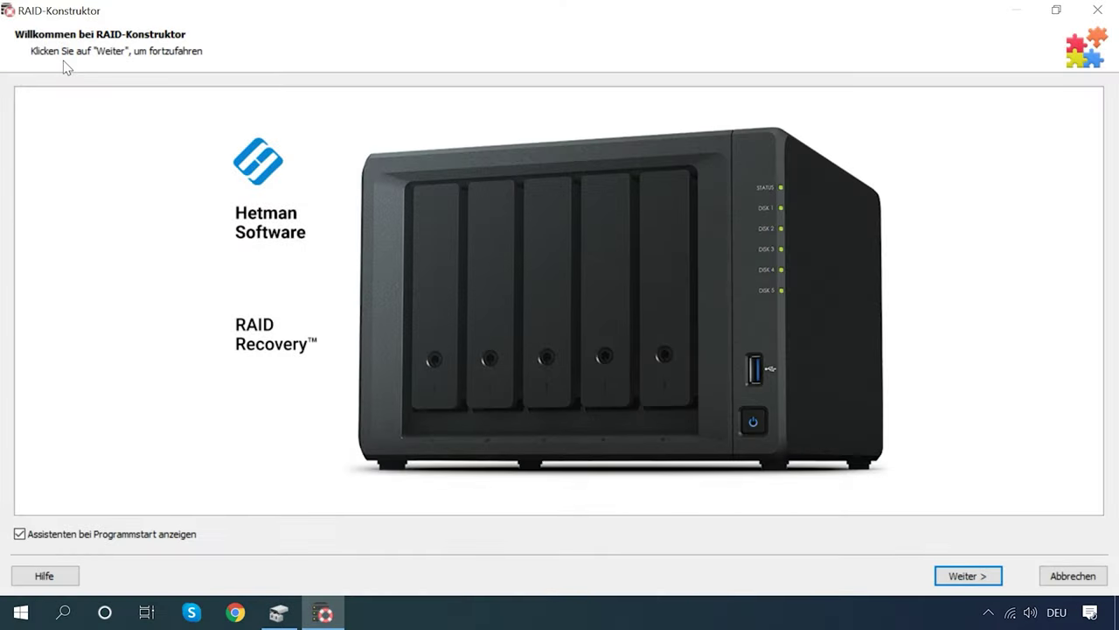
# Continue in the RAID-Konstruktor with the automatically detected RAID (Adaptec) array, keeping RAID 0 (Stripe) and a block size of 256 KB
pyautogui.click(969, 579)
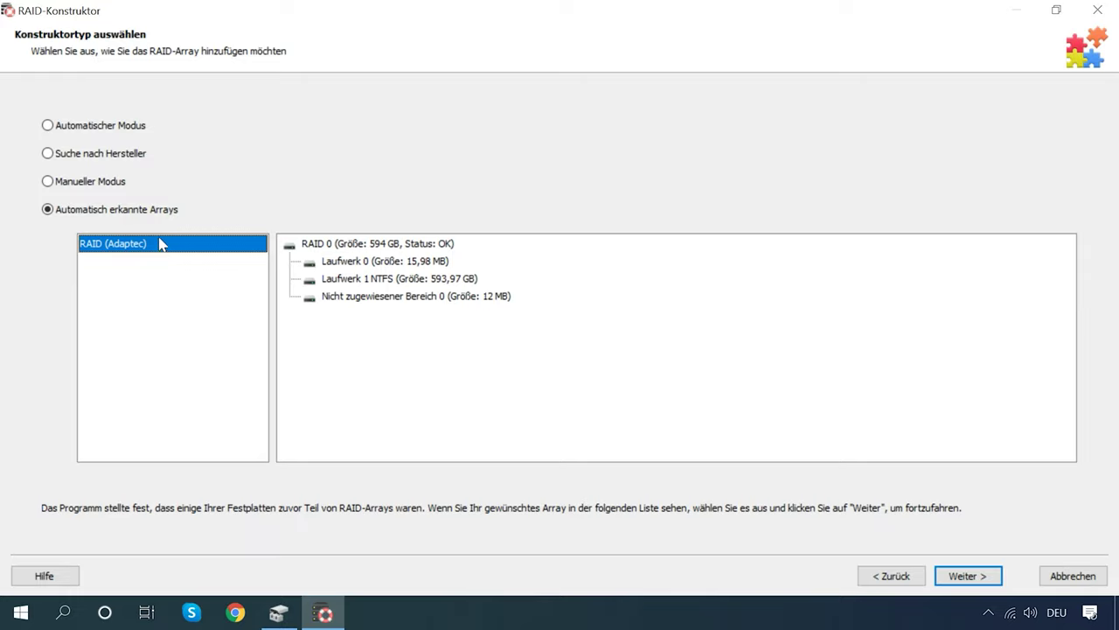
pyautogui.click(984, 579)
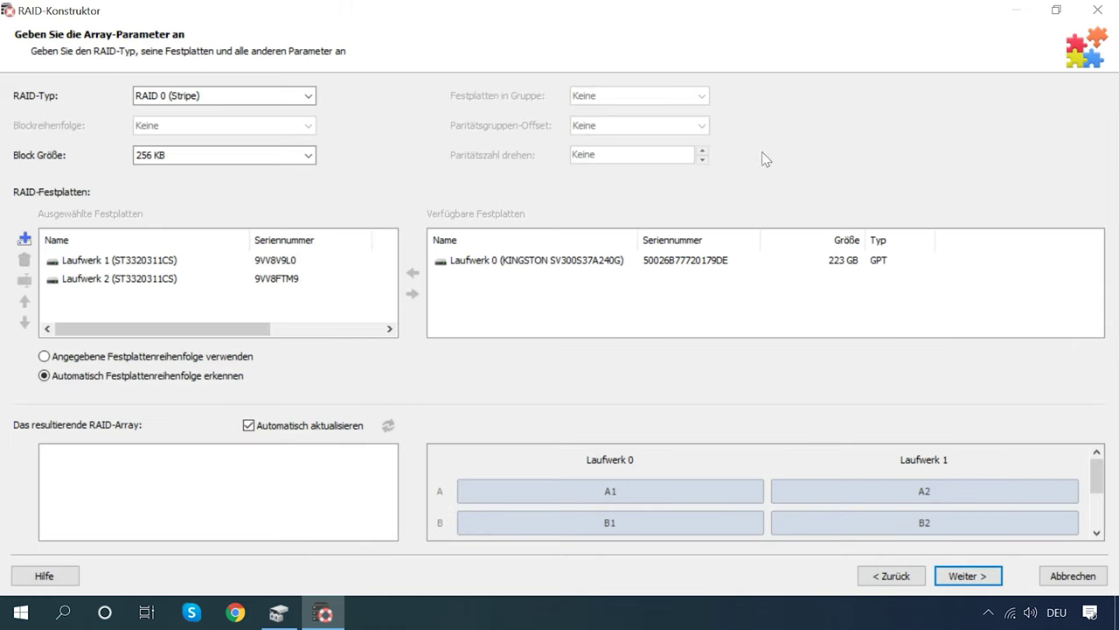
pyautogui.click(301, 92)
pyautogui.click(301, 93)
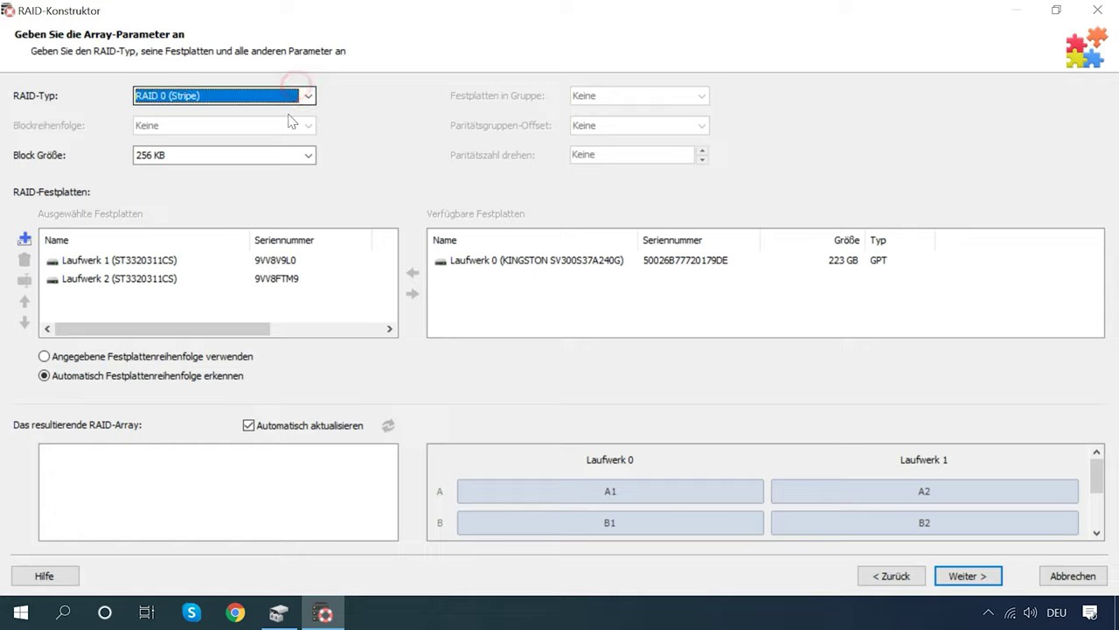
pyautogui.click(303, 157)
pyautogui.click(302, 159)
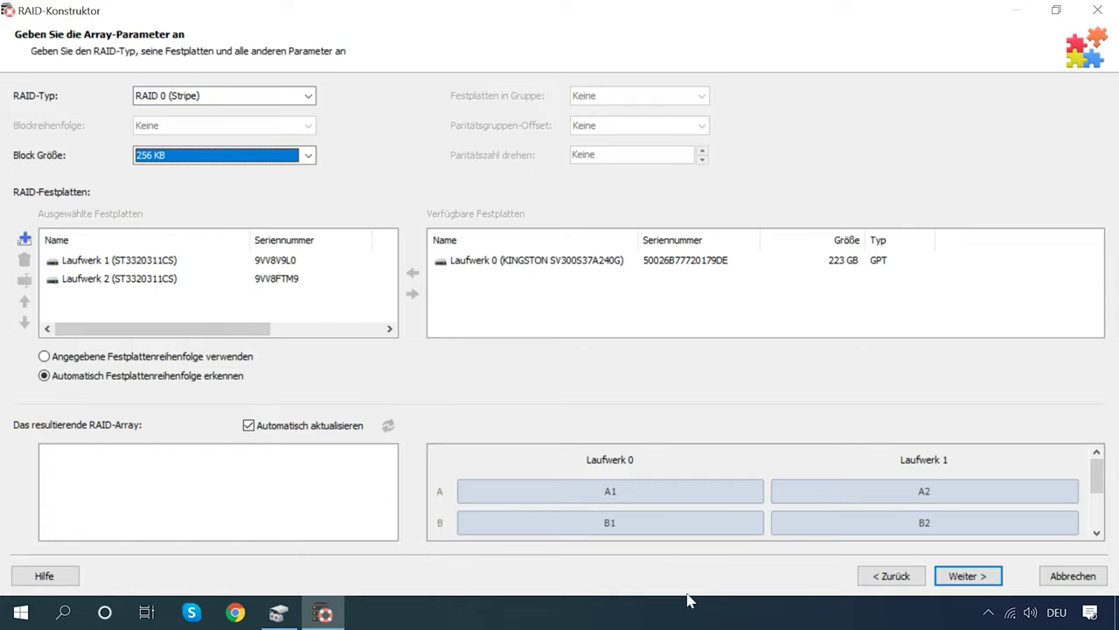
pyautogui.click(975, 577)
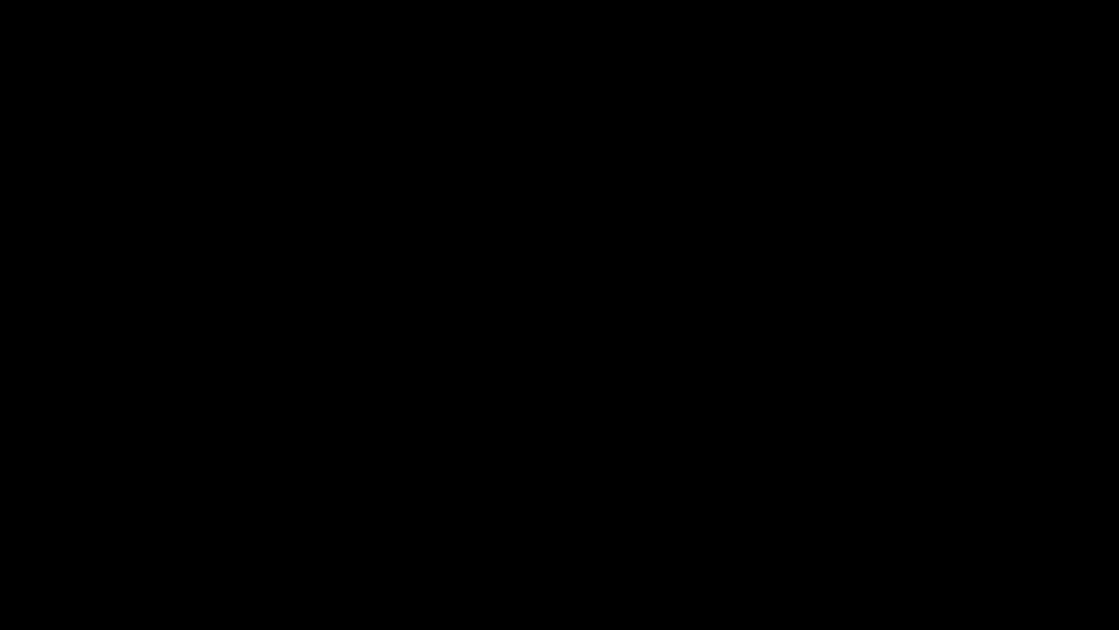